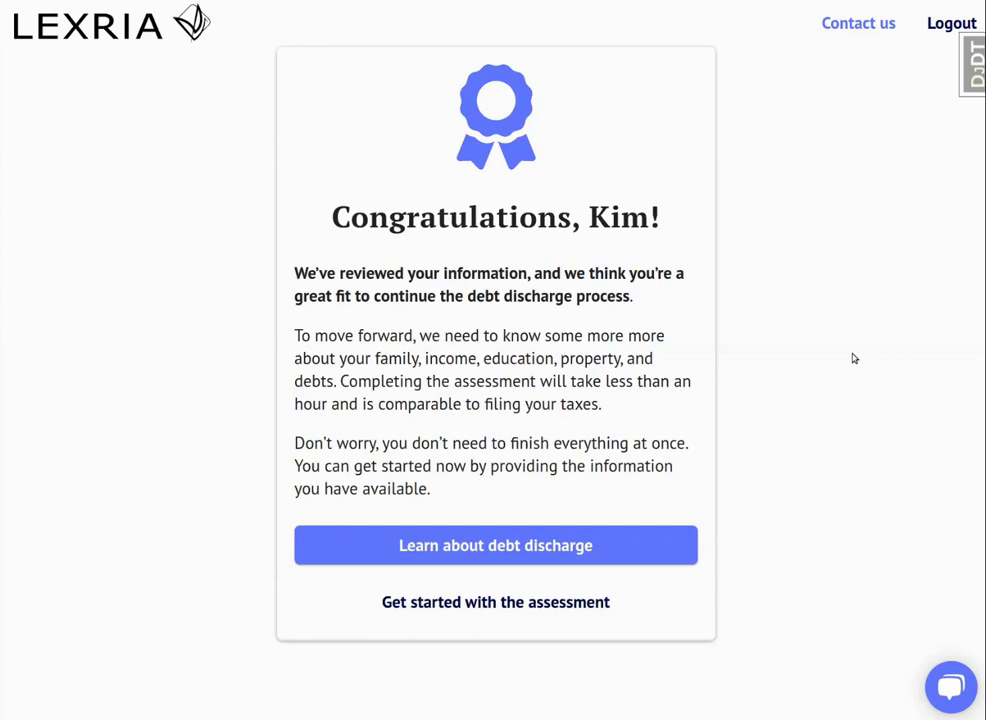
Go through the debt discharge introduction pages, including bankruptcy types and what comes next, and start the assessment.
left_click(513, 544)
left_click(709, 520)
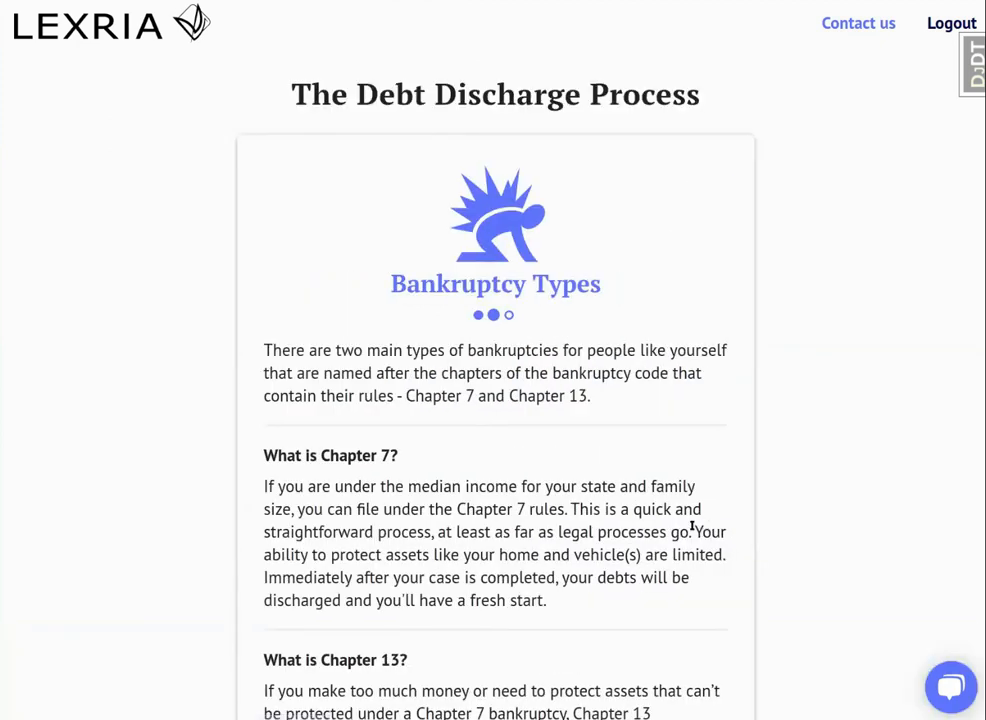
scroll(688, 562, "down", 3)
scroll(700, 564, "down", 2)
left_click(711, 563)
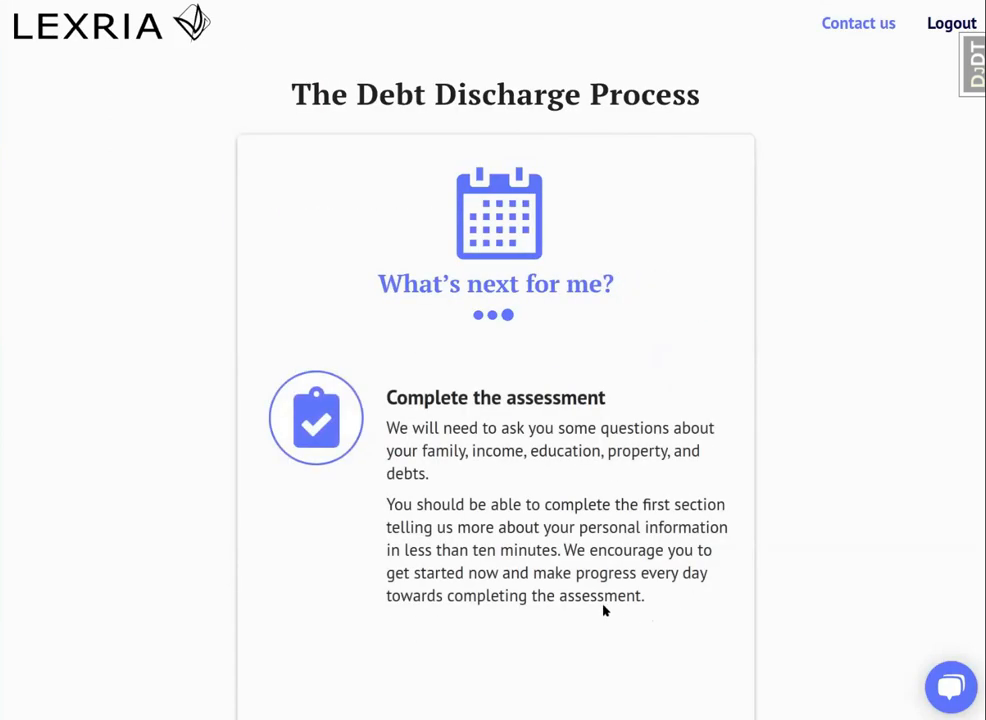
scroll(608, 561, "down", 2)
scroll(608, 561, "down", 6)
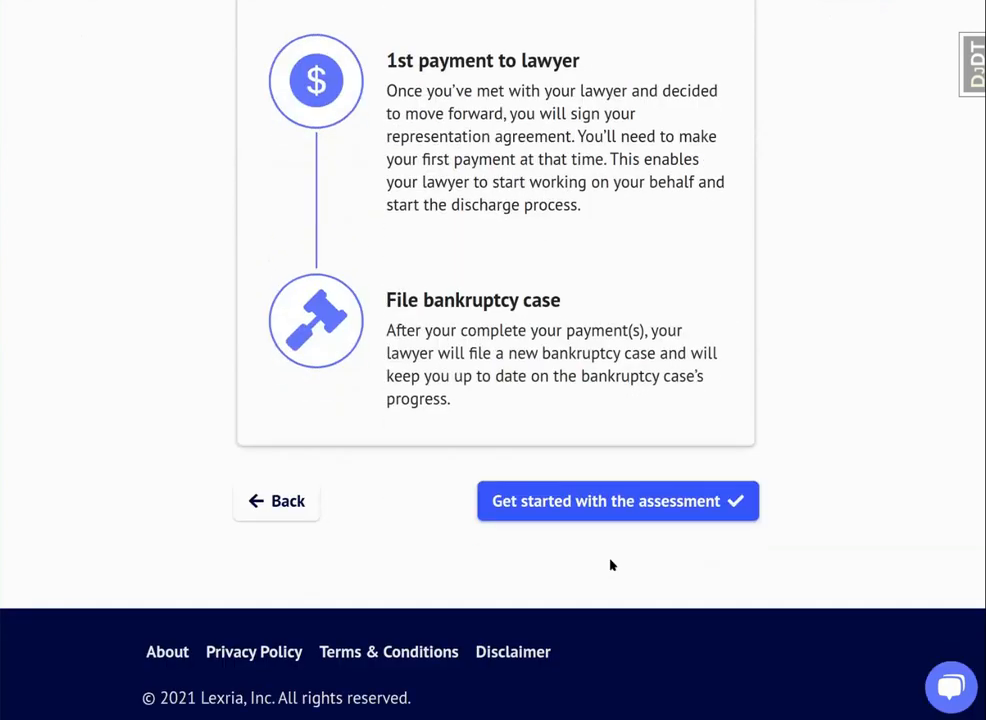
left_click(619, 503)
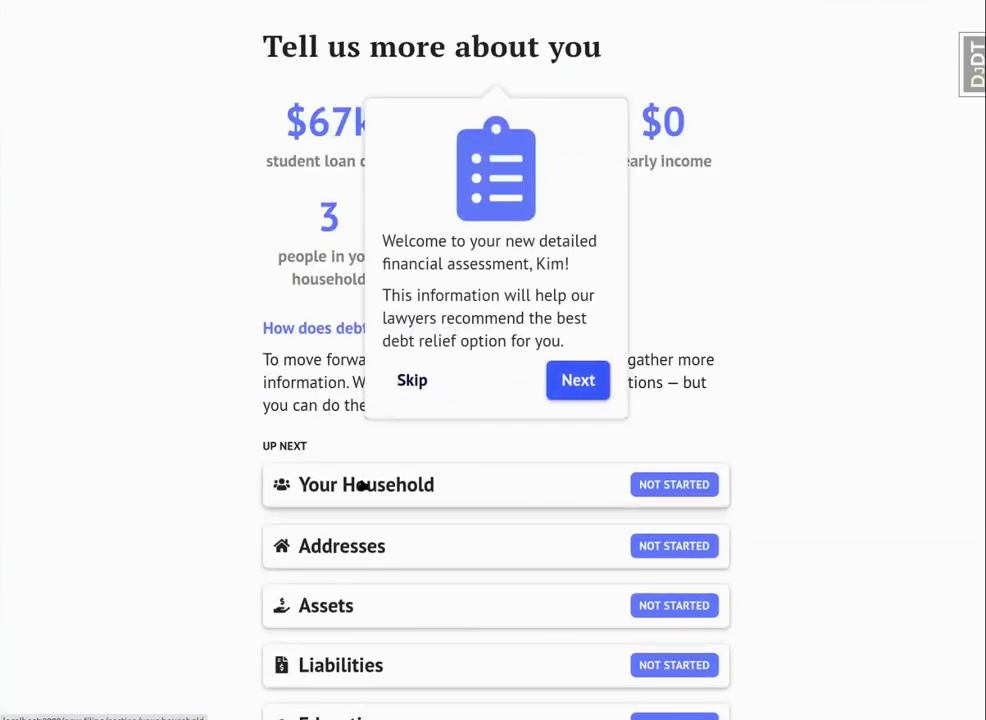
Step through the assessment's welcome tour to its end.
left_click(578, 384)
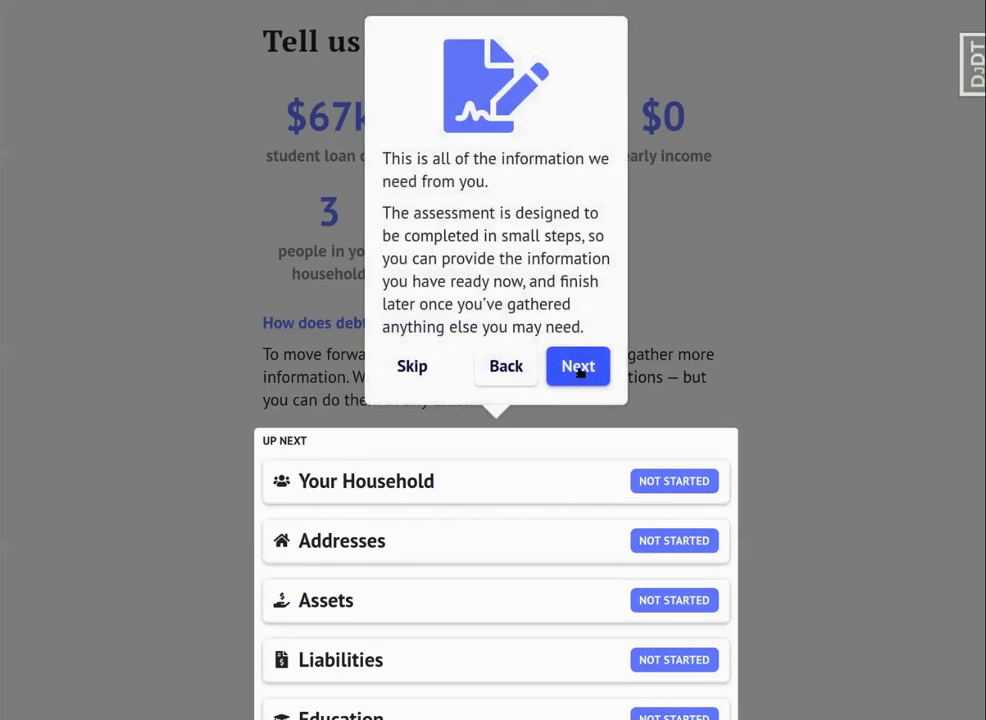
left_click(579, 370)
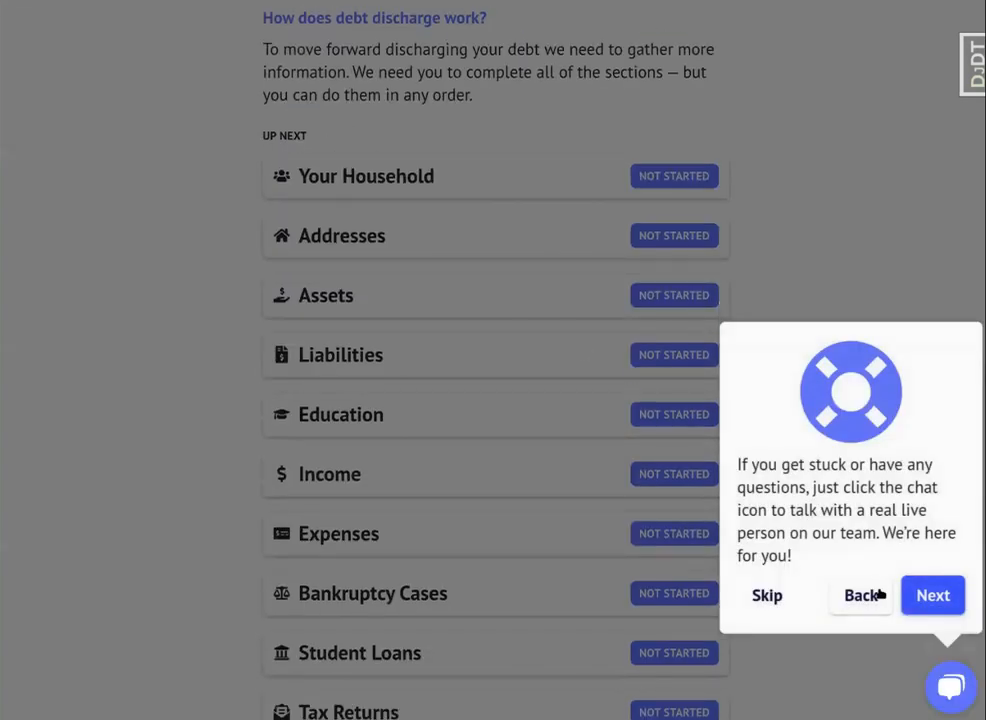
left_click(933, 595)
left_click(580, 321)
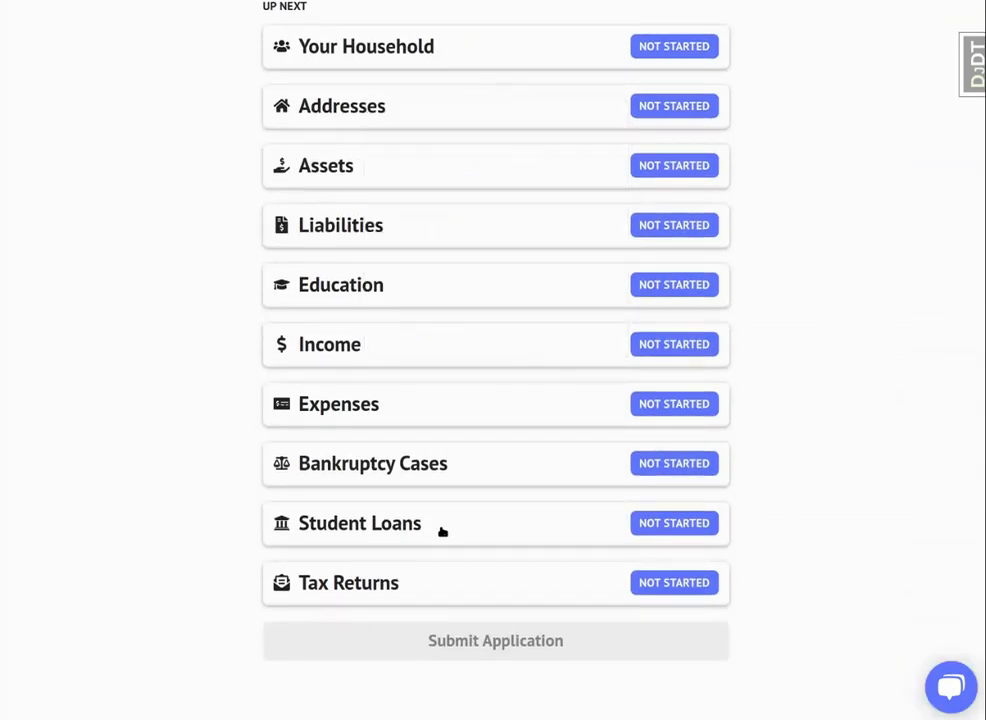
Open the Your Household section, enter the applicant's social security number, and save the personal information.
scroll(440, 530, "up", 3)
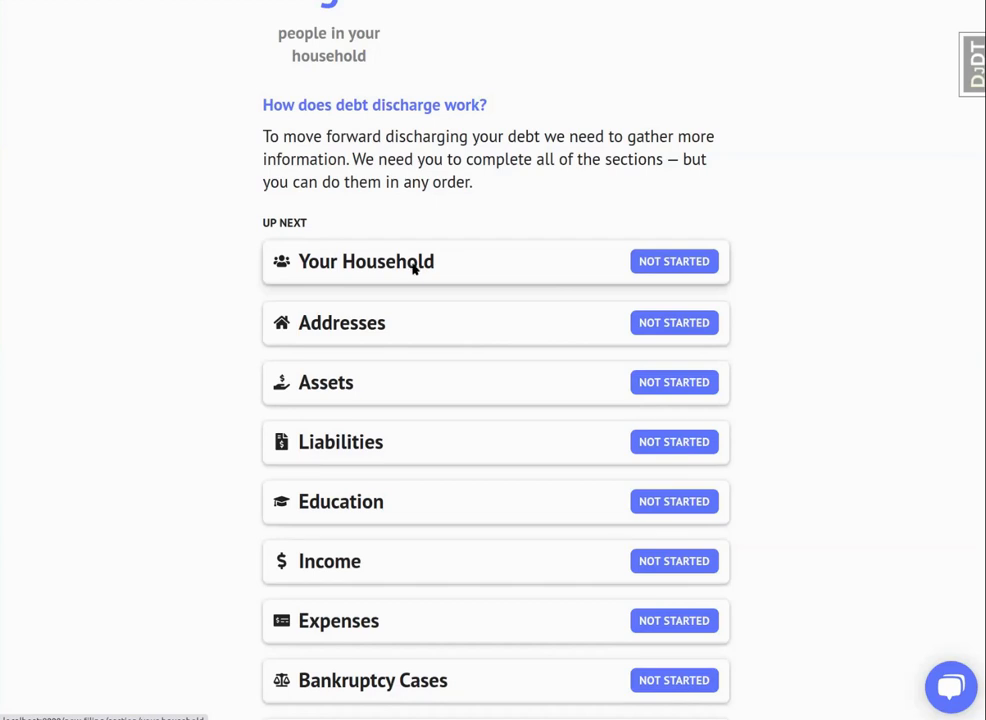
left_click(414, 262)
left_click(486, 379)
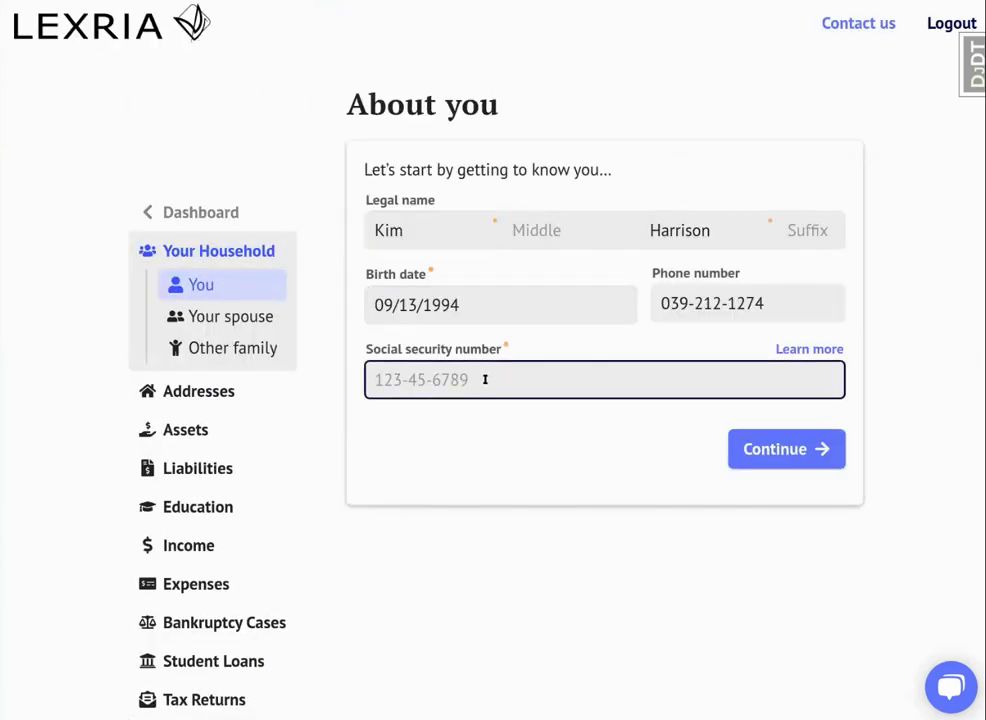
type("123-45-6789")
left_click(757, 453)
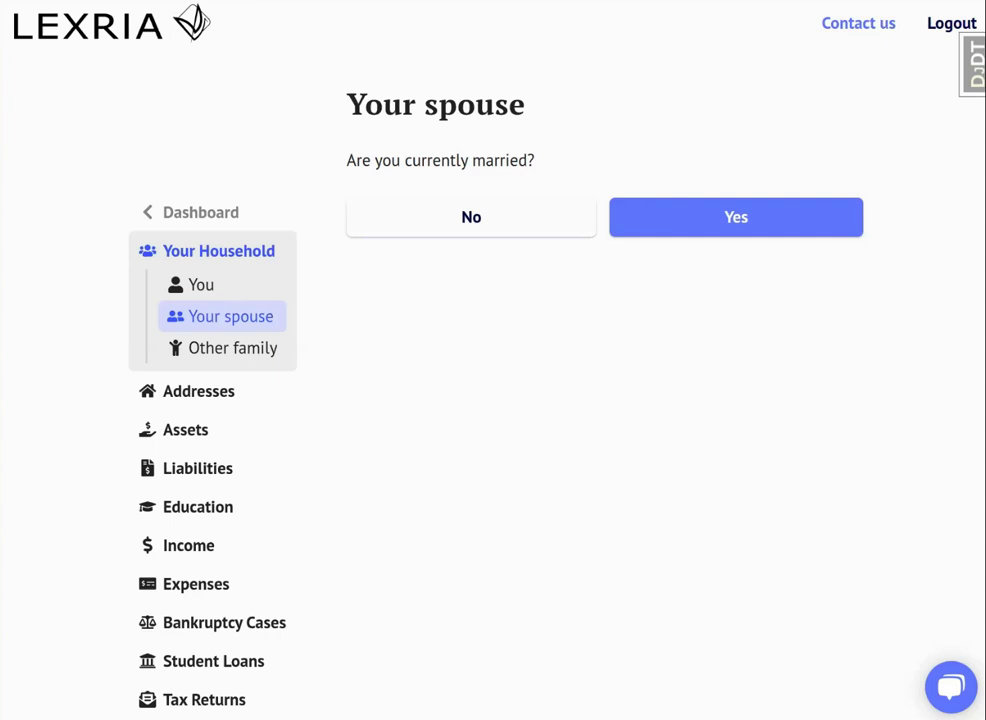
Declare that the applicant is married and fill in the spouse's first name, last name, and birth date.
left_click(680, 231)
left_click(418, 229)
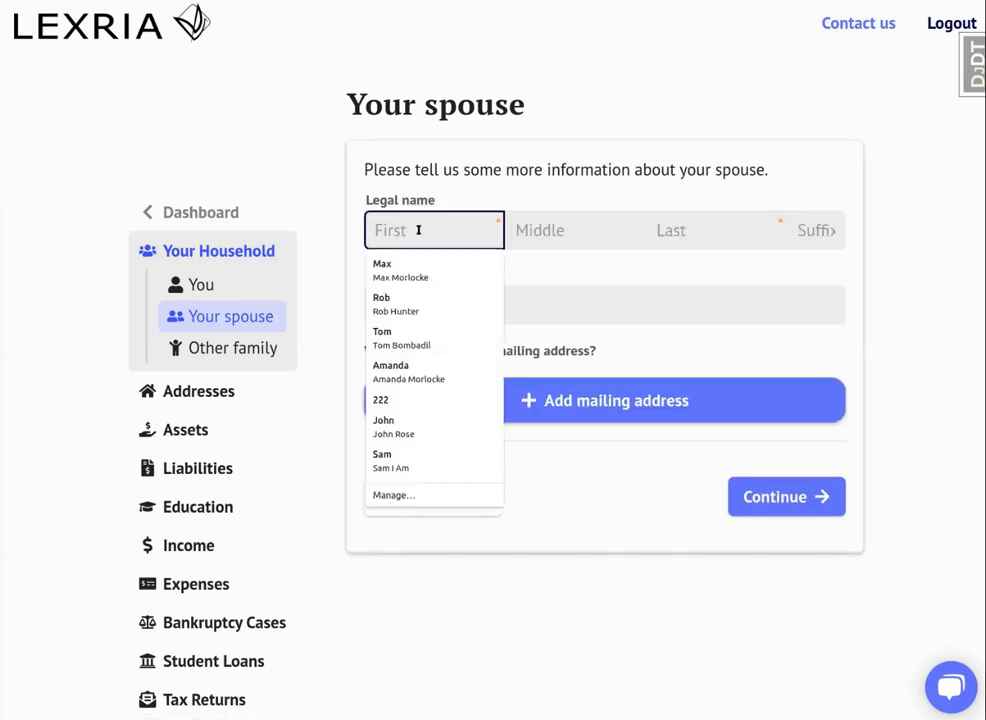
key("Tab")
key("Tab")
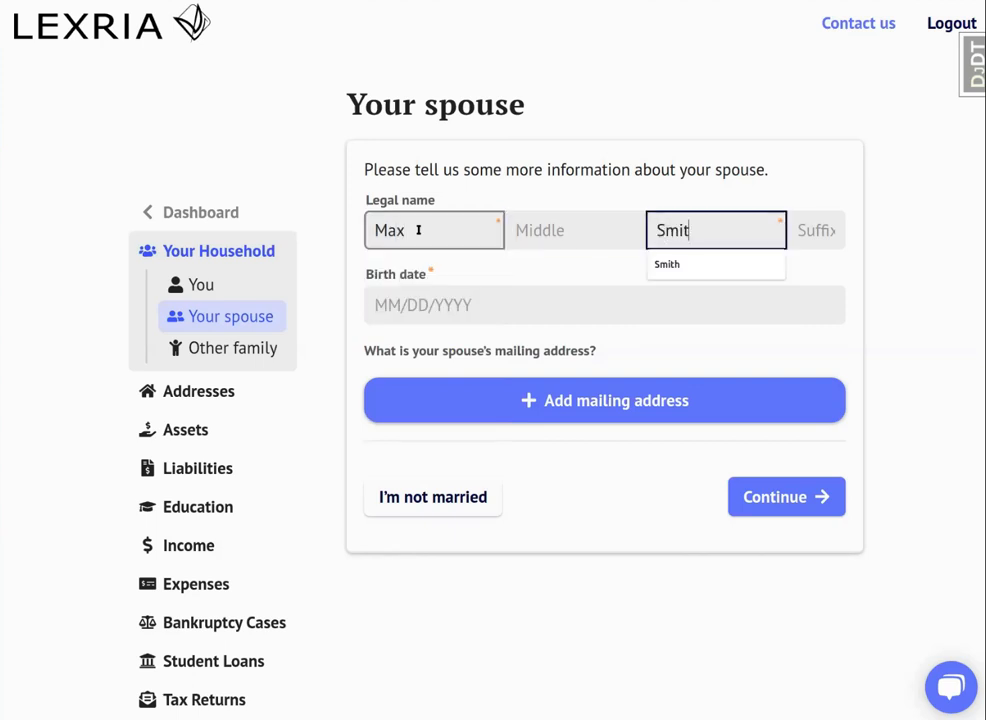
key("Tab")
key("Tab")
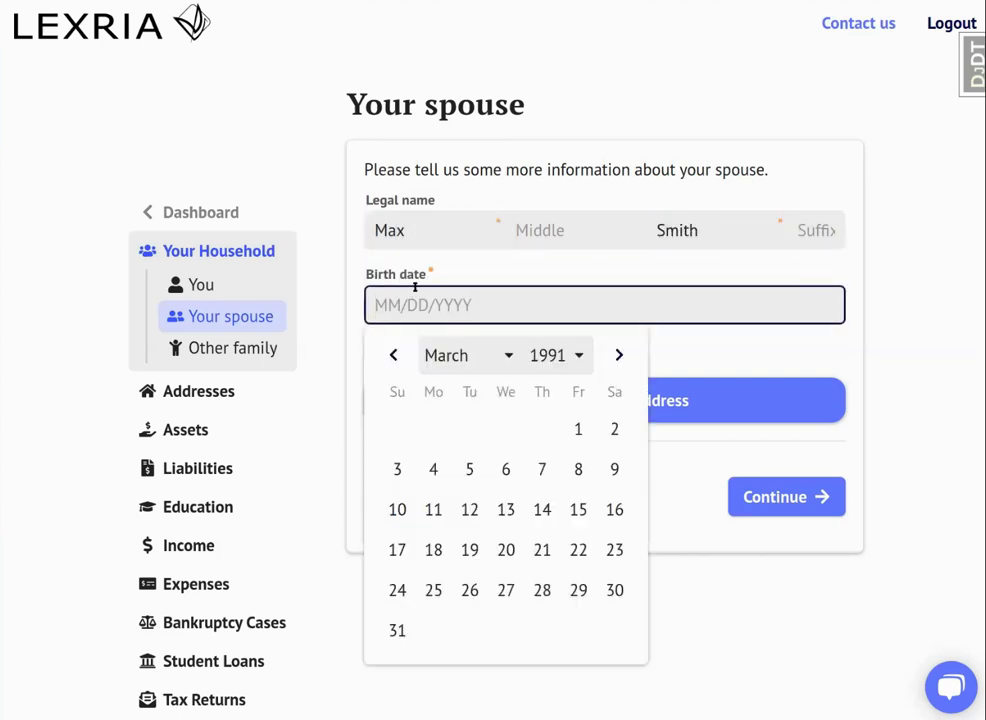
left_click(578, 430)
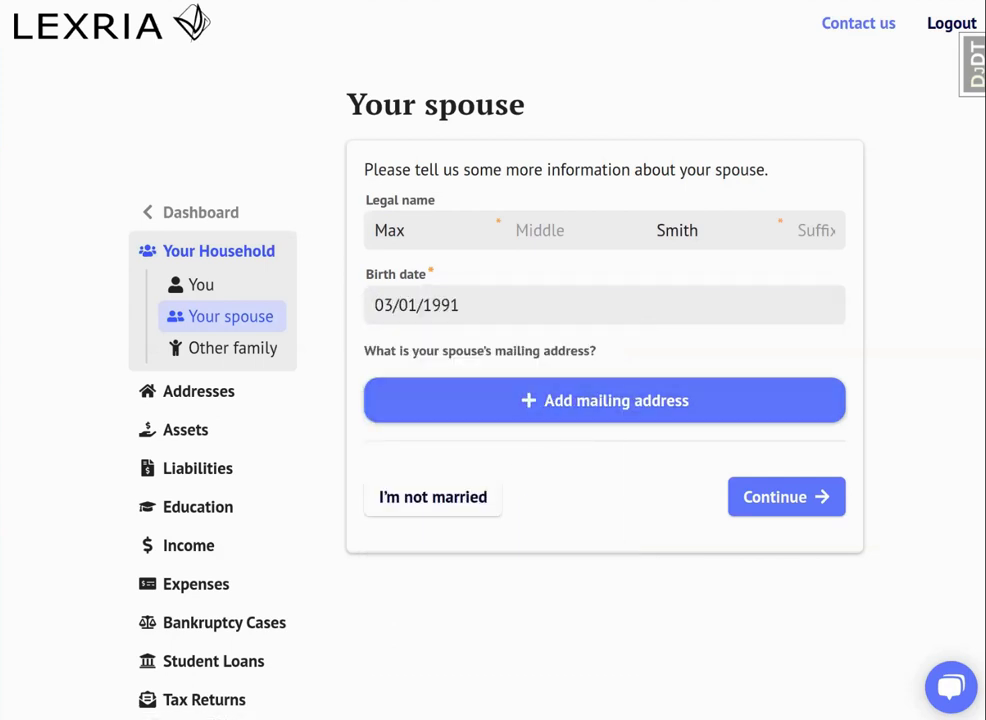
Add the spouse's mailing address from the suggested matches and finish the household section without adding other family members.
left_click(601, 399)
left_click(506, 414)
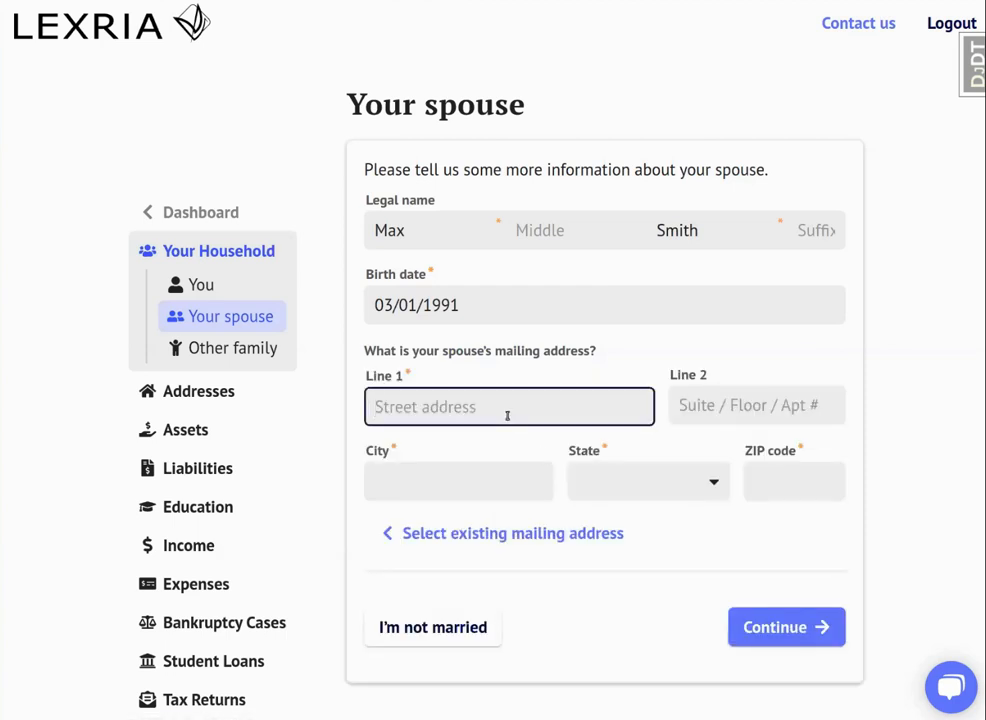
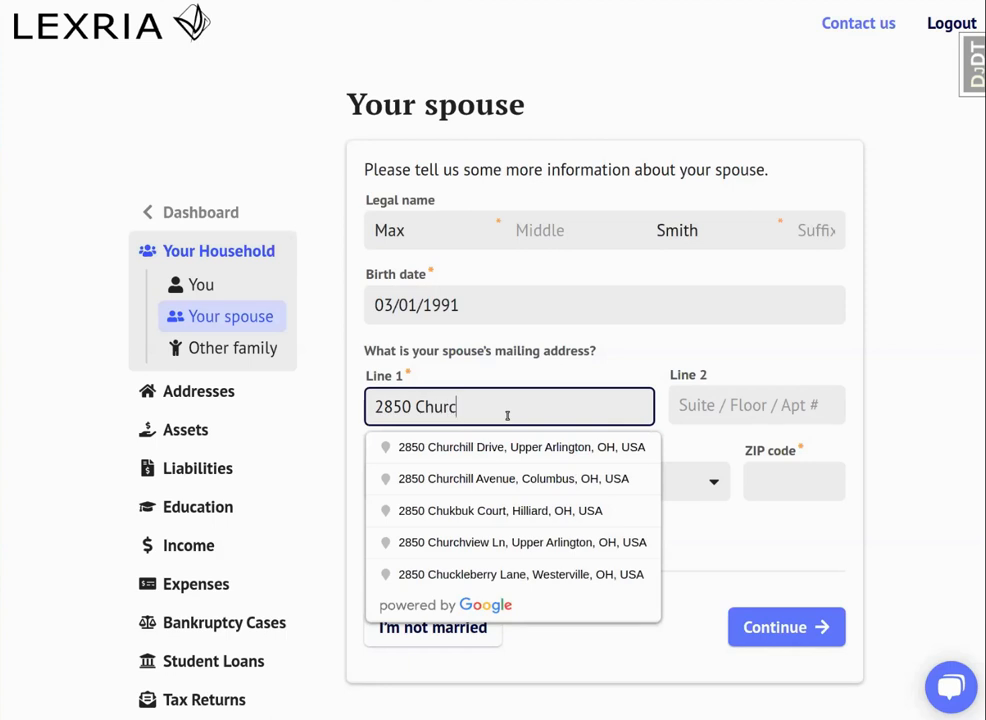
left_click(515, 448)
left_click(779, 614)
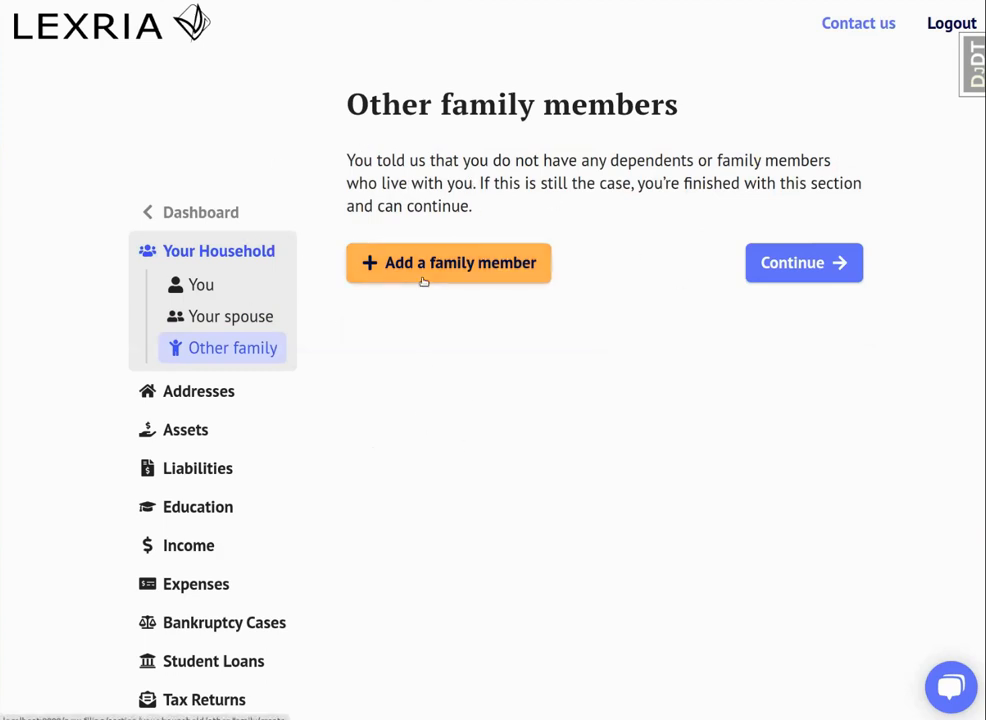
left_click(825, 277)
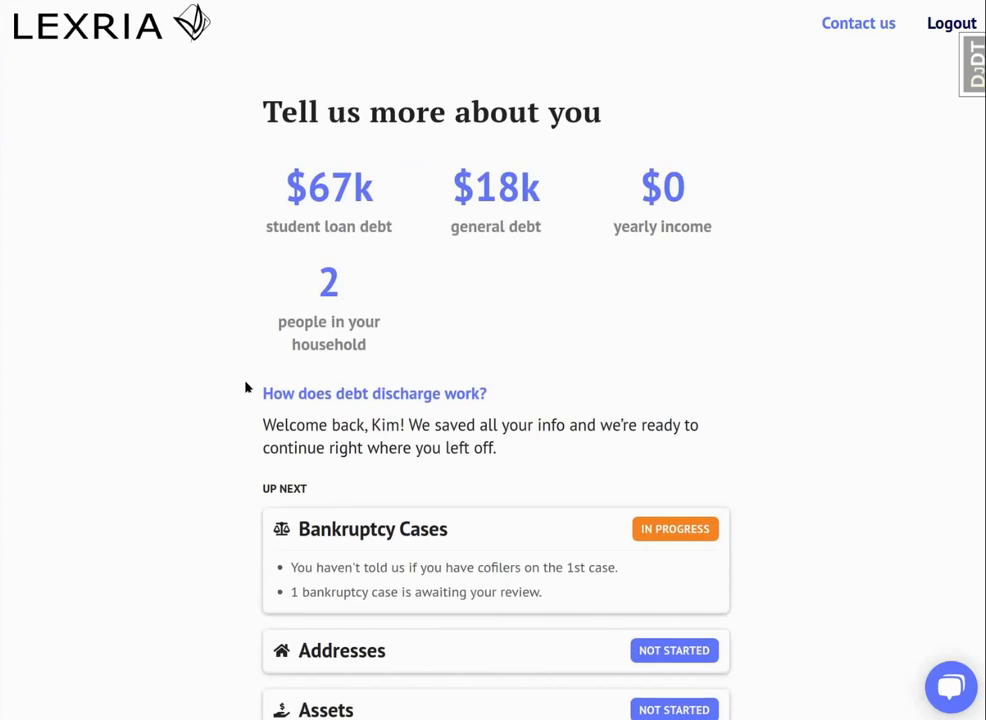
Review the Chapter 7 bankruptcy case in Ohio Southern, keep its timeline, and save it with no co-filers.
left_click(508, 568)
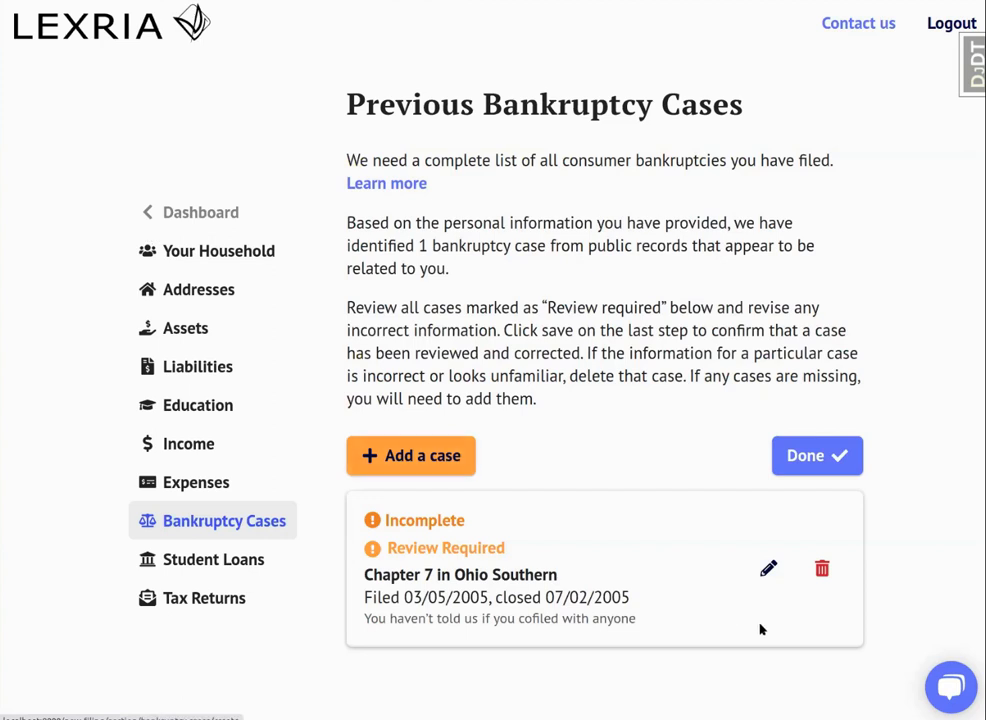
left_click(768, 569)
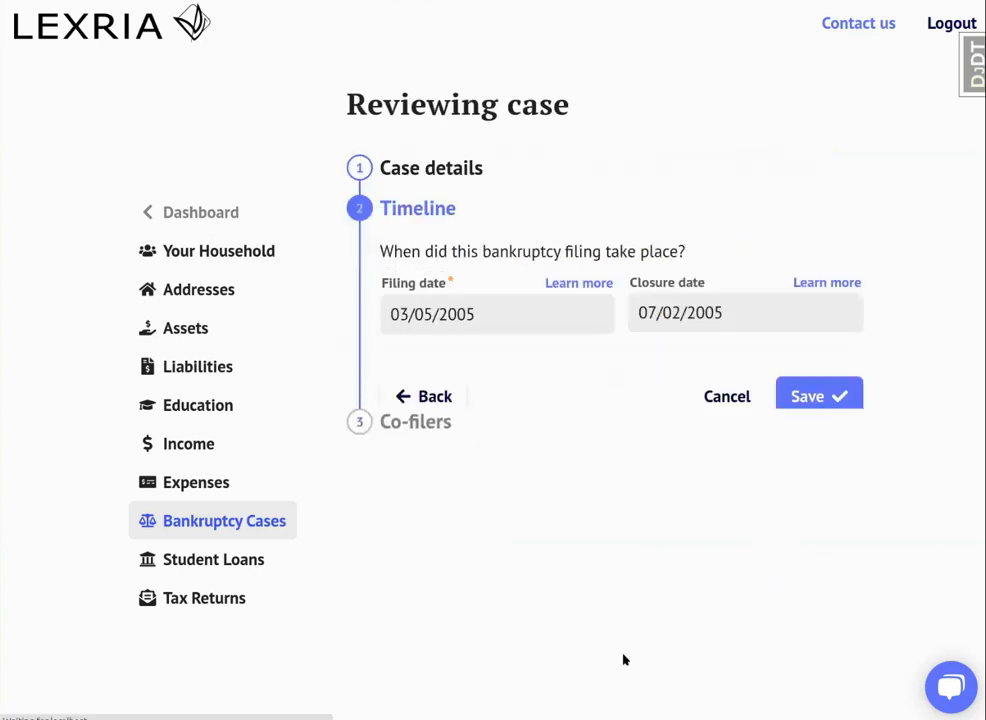
left_click(843, 404)
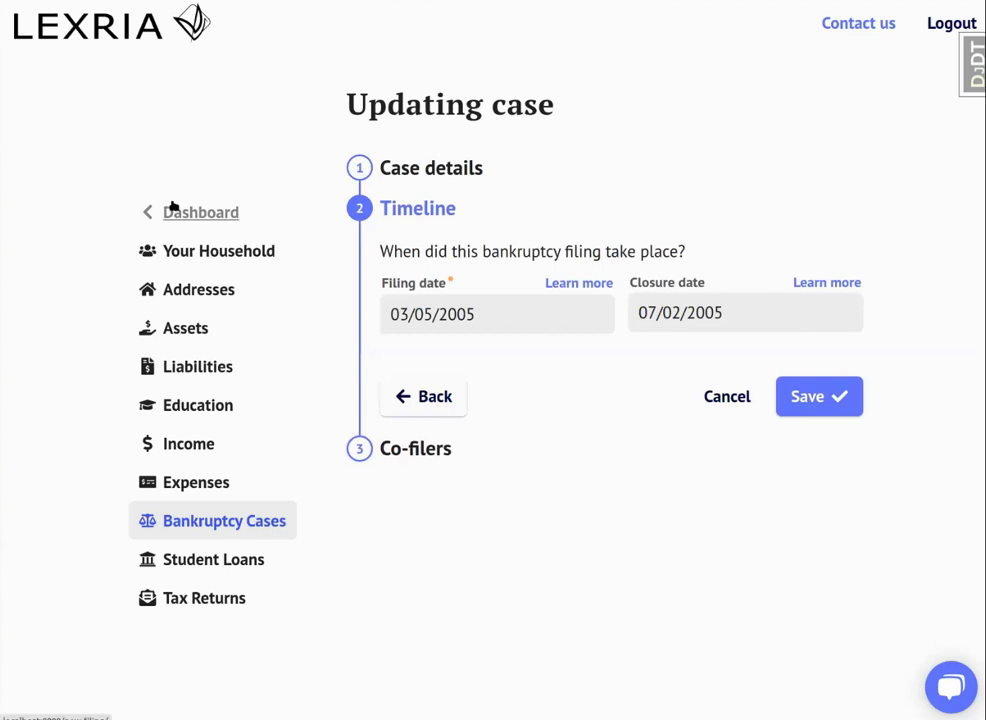
left_click(424, 450)
left_click(493, 360)
left_click(789, 413)
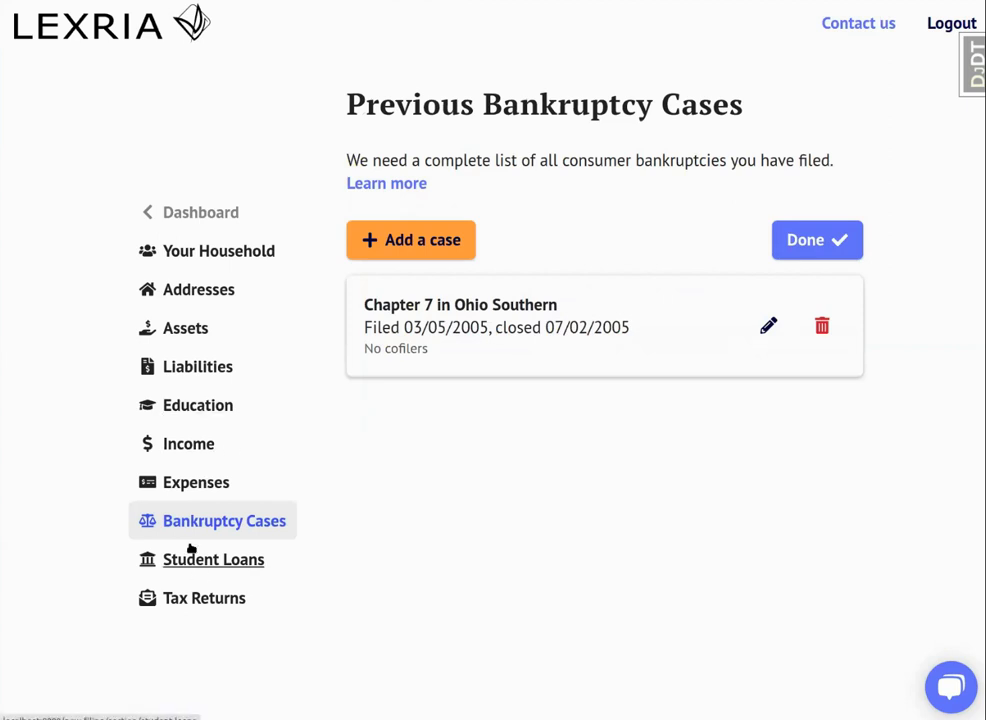
Start a new real estate property in the Assets section and fill in its address from the suggested matches.
left_click(180, 328)
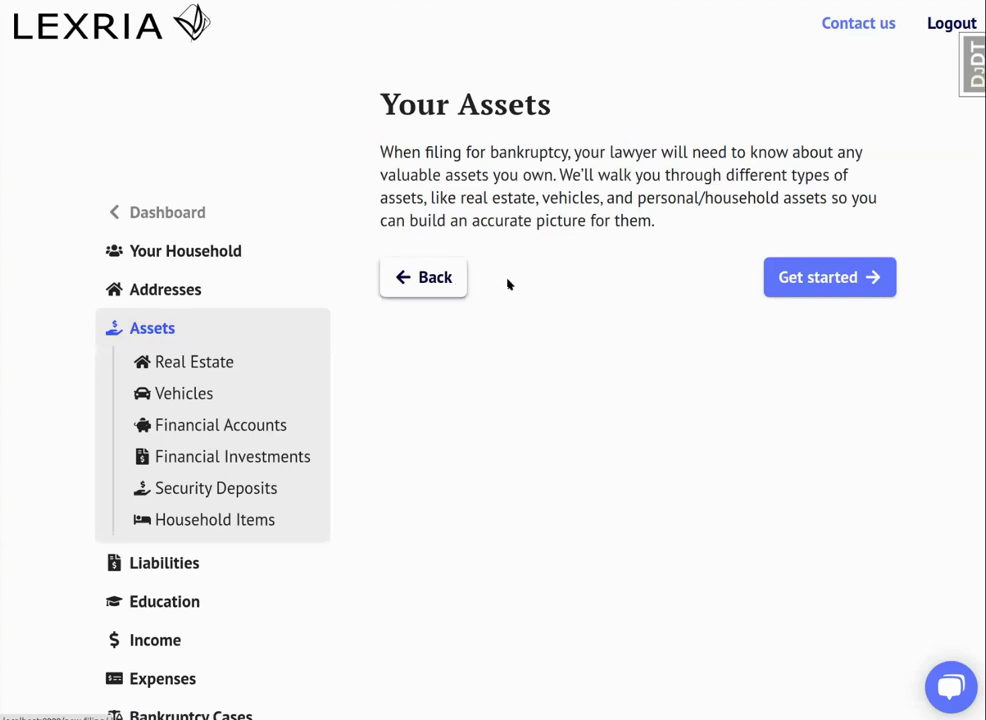
left_click(797, 277)
left_click(725, 218)
left_click(566, 273)
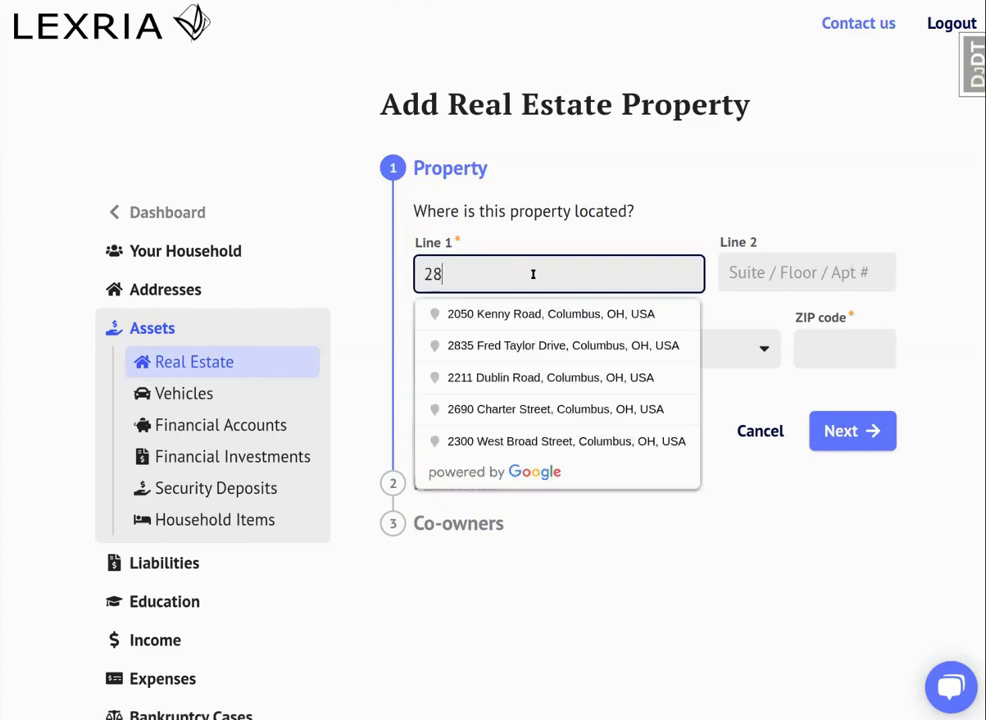
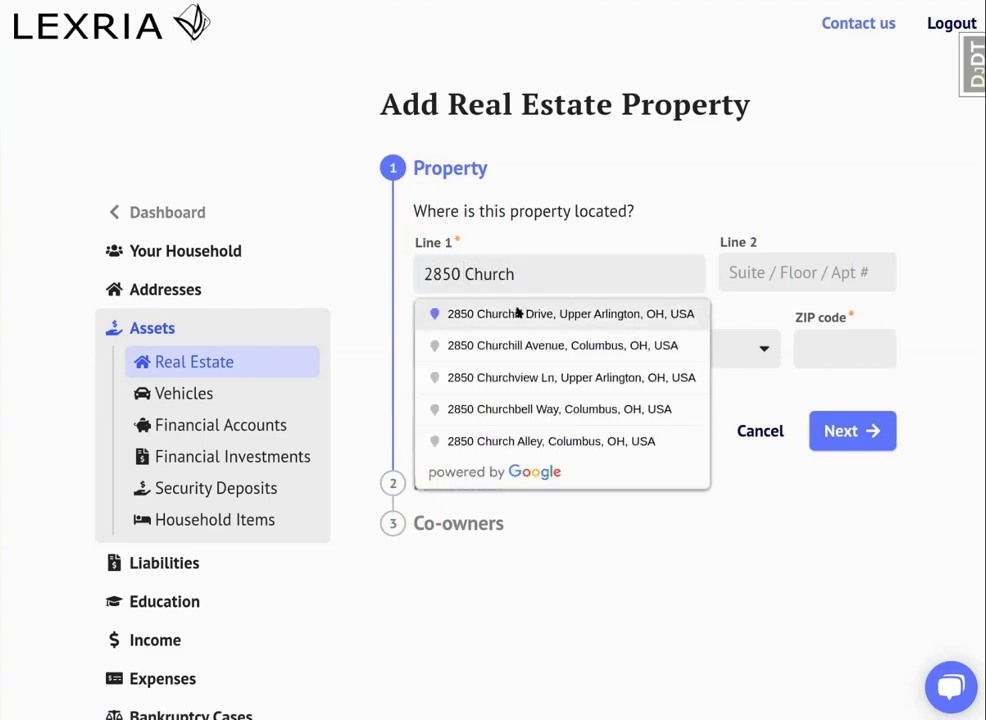
left_click(458, 313)
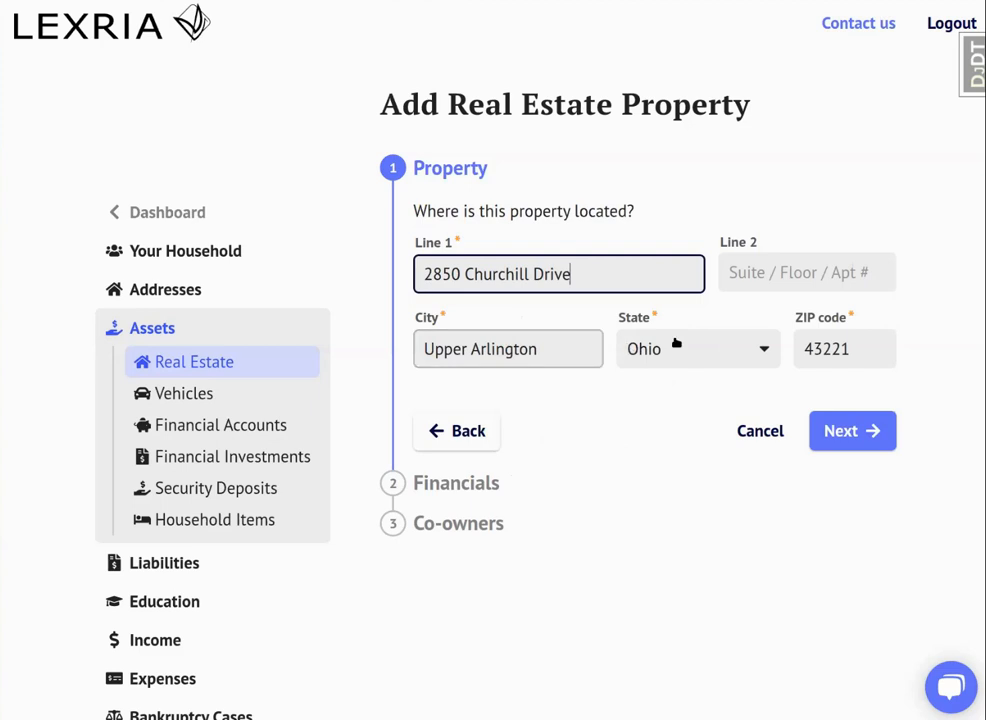
left_click(849, 433)
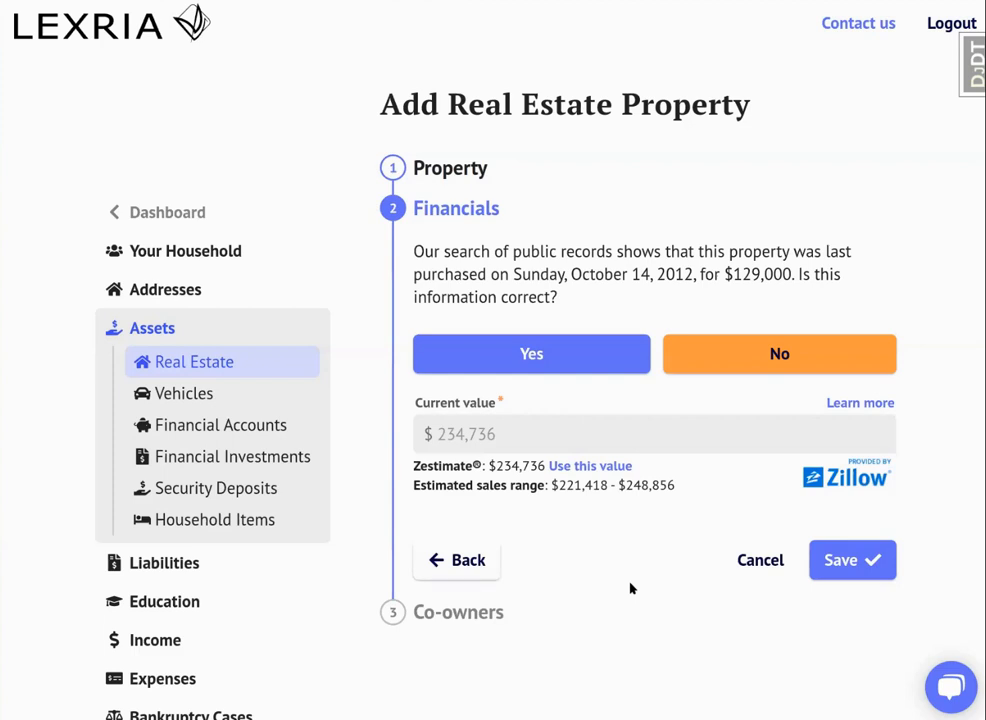
Confirm the property's public-record purchase details, use the $234,736 Zestimate as its current value, and save the financials.
left_click(471, 362)
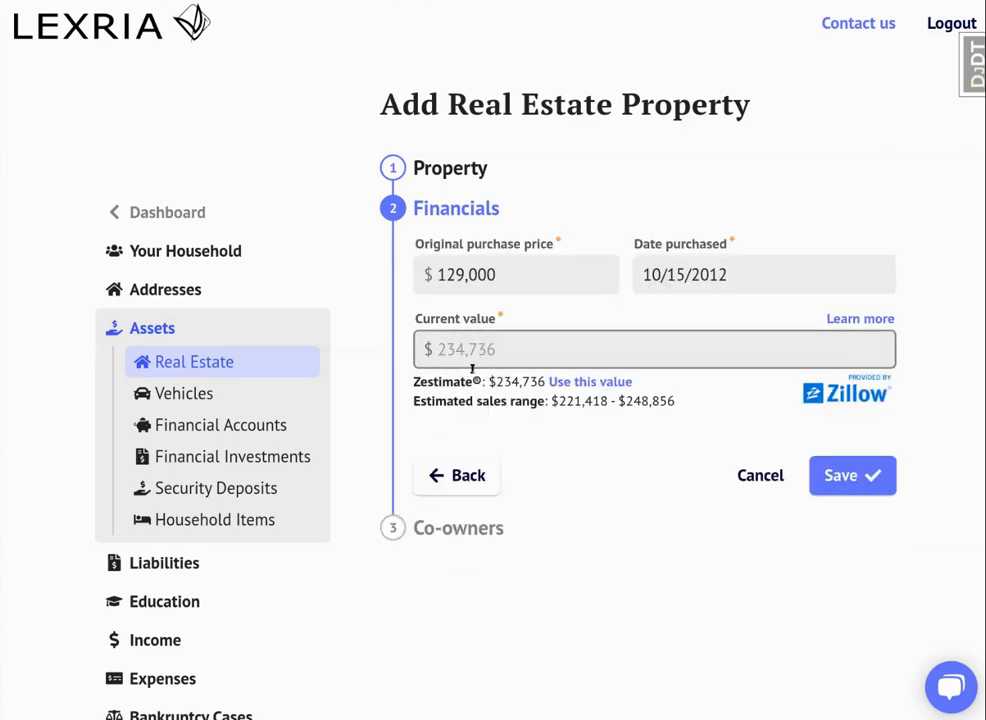
left_click_drag(677, 402, 550, 401)
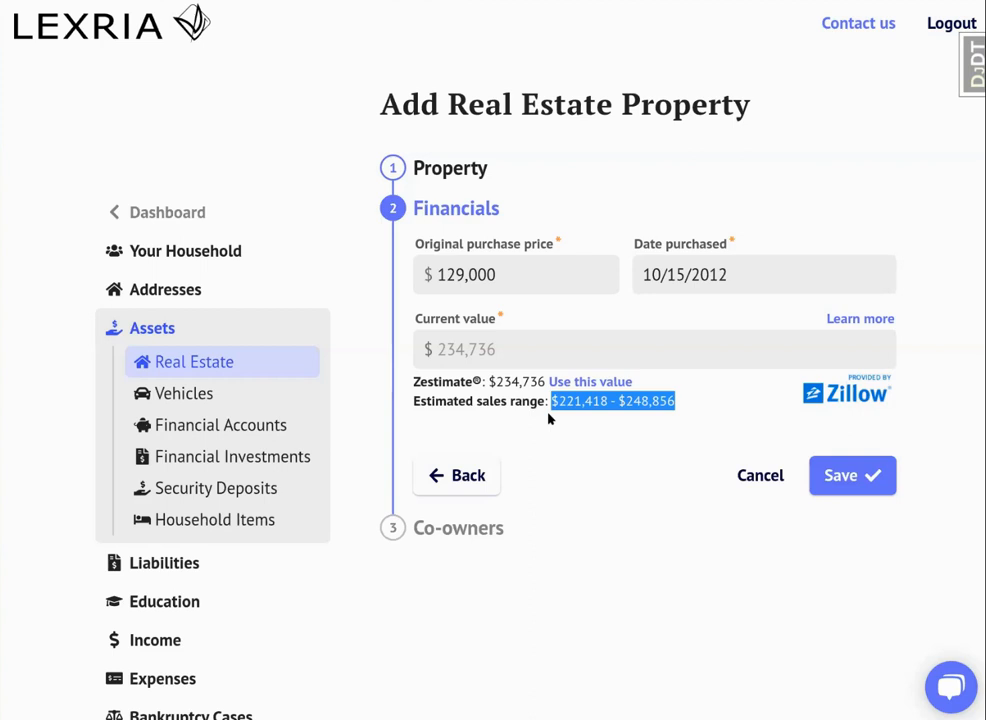
left_click(580, 390)
left_click(873, 473)
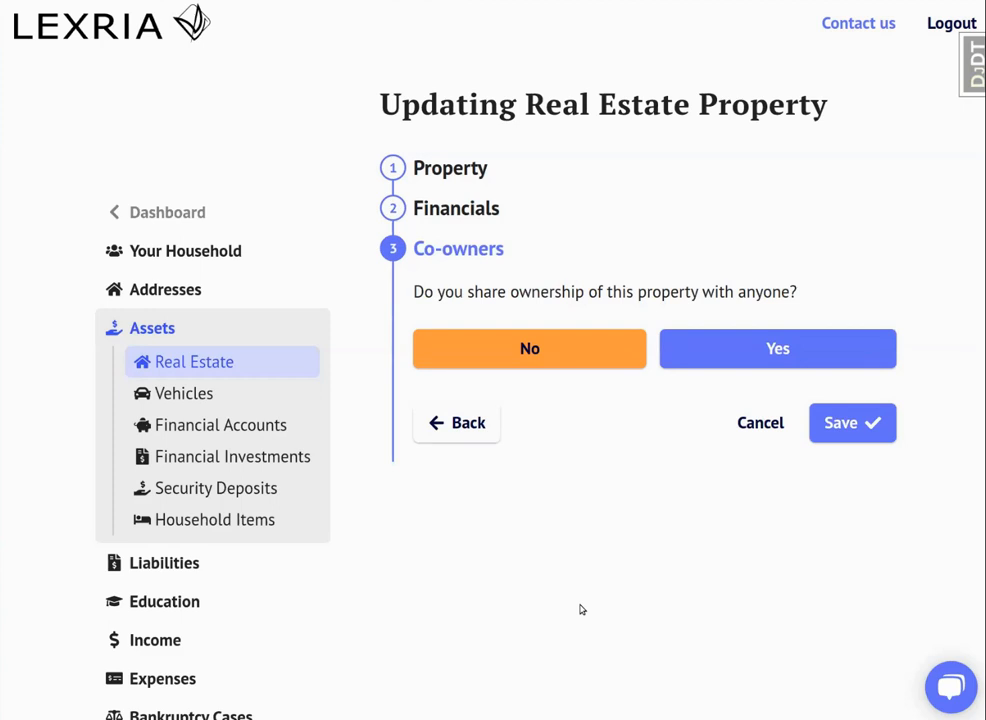
Add the spouse as co-owner of the property and set the applicant's ownership share to $156,490.67.
left_click(788, 366)
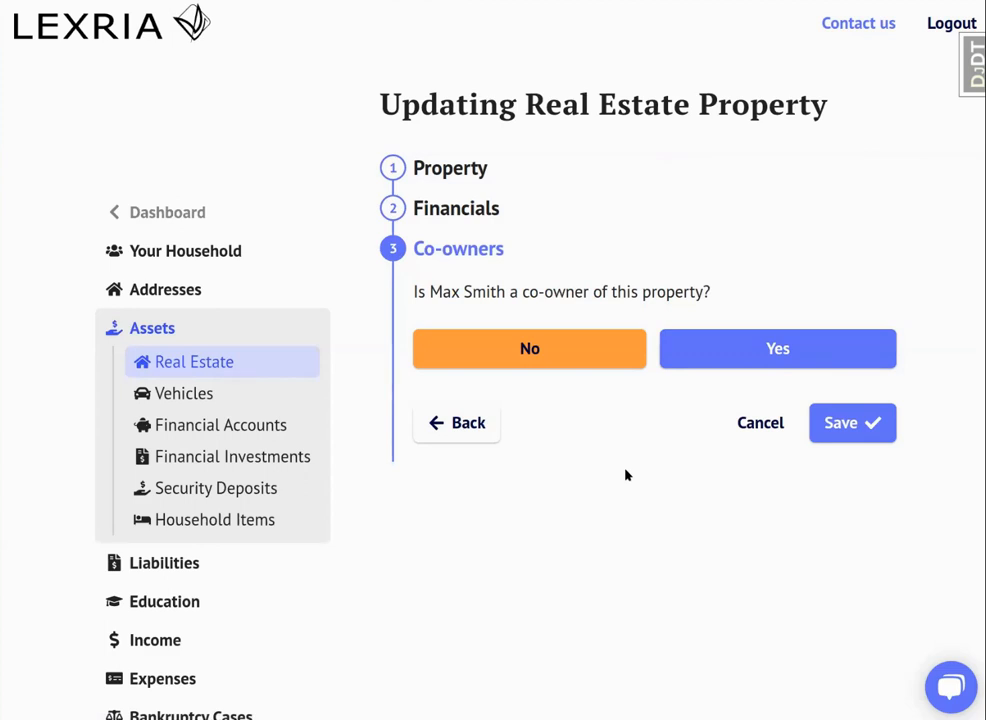
left_click(794, 352)
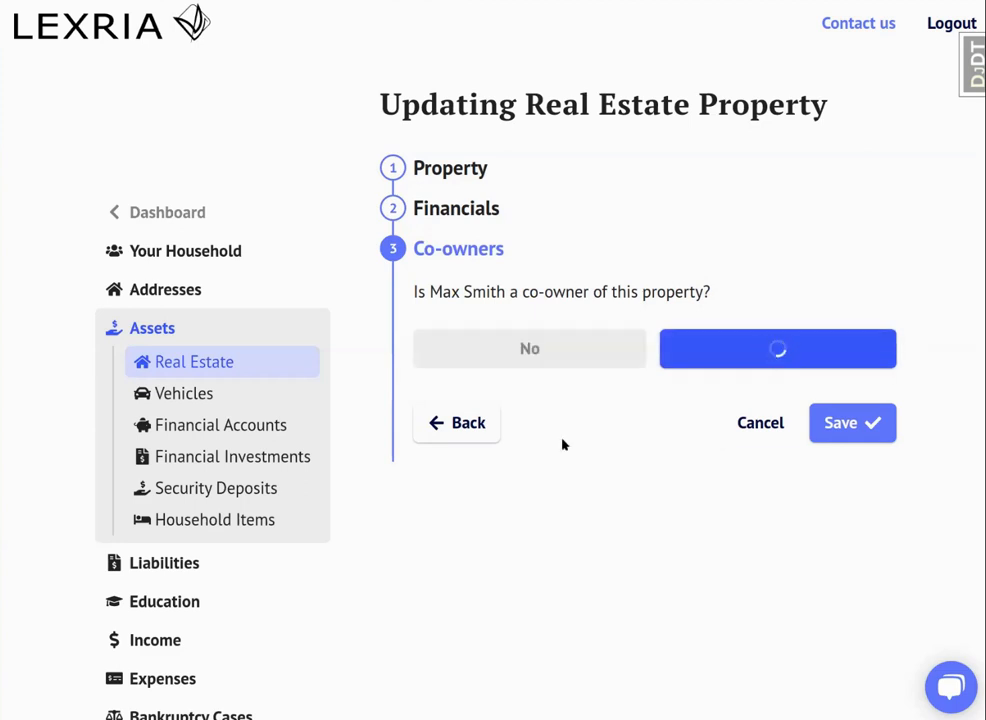
scroll(530, 449, "down", 2)
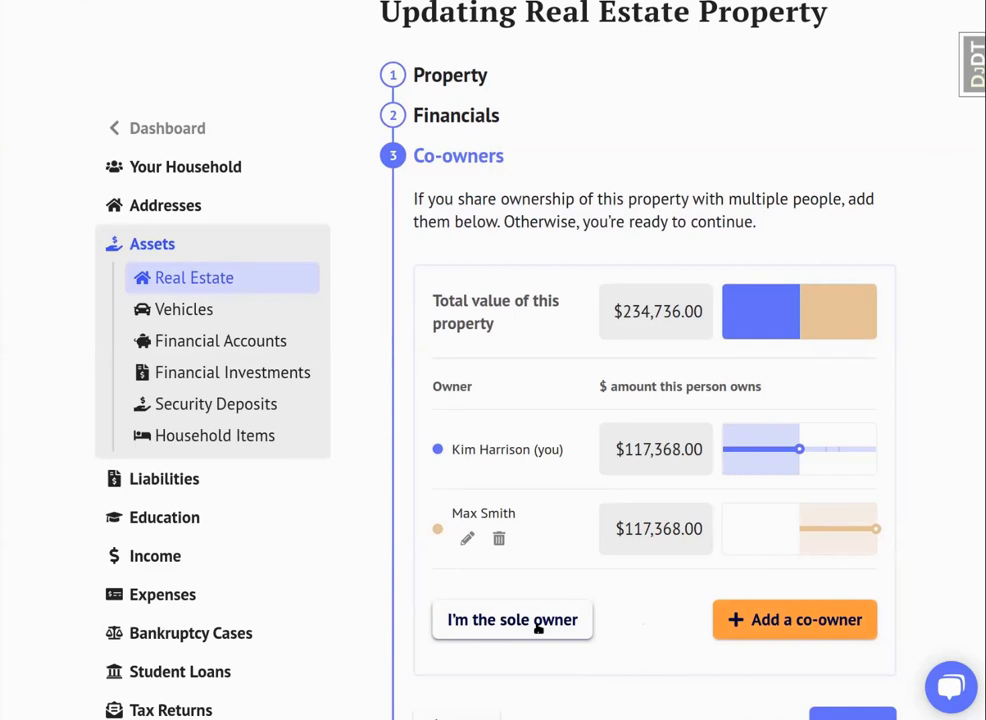
left_click_drag(799, 451, 826, 452)
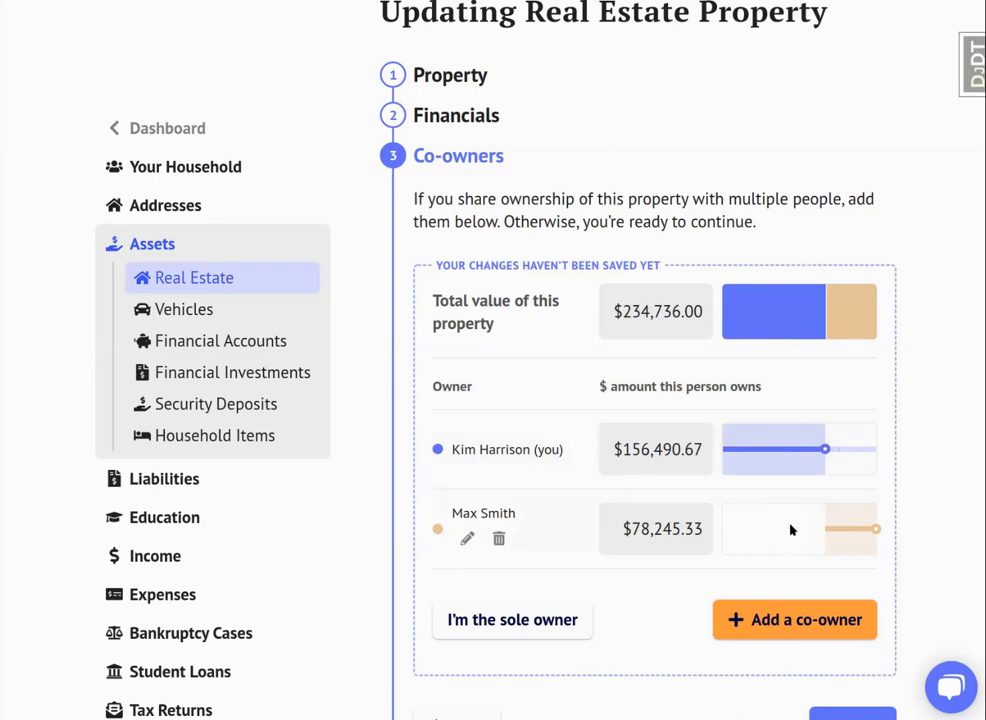
Save the property's co-ownership split and start a job entry in the Income section by confirming there is employment income.
scroll(854, 555, "down", 3)
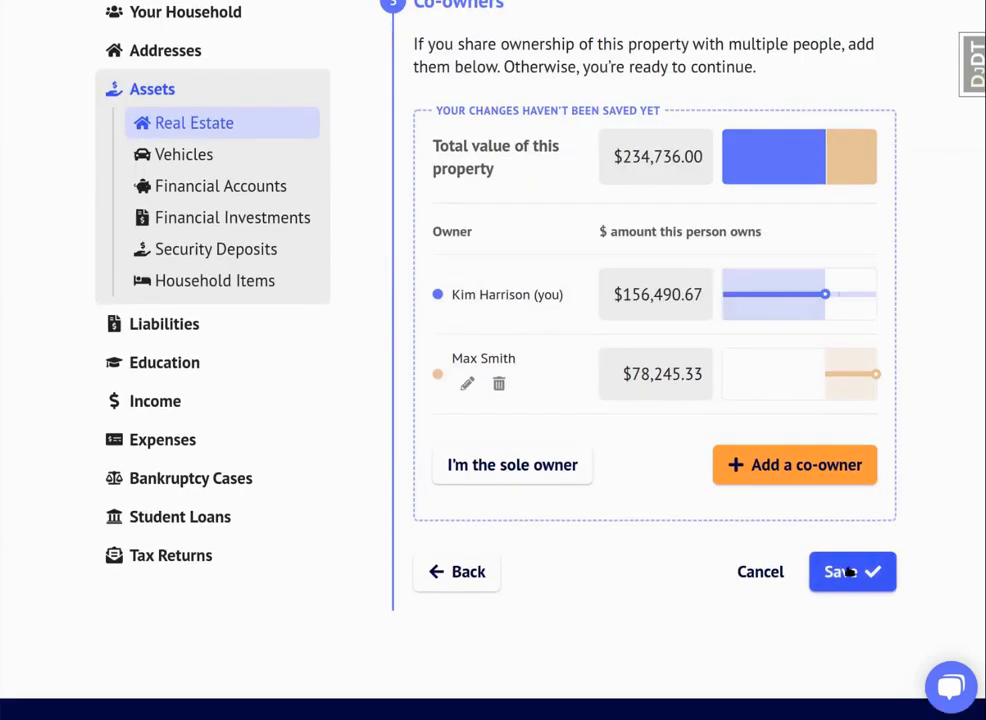
left_click(847, 572)
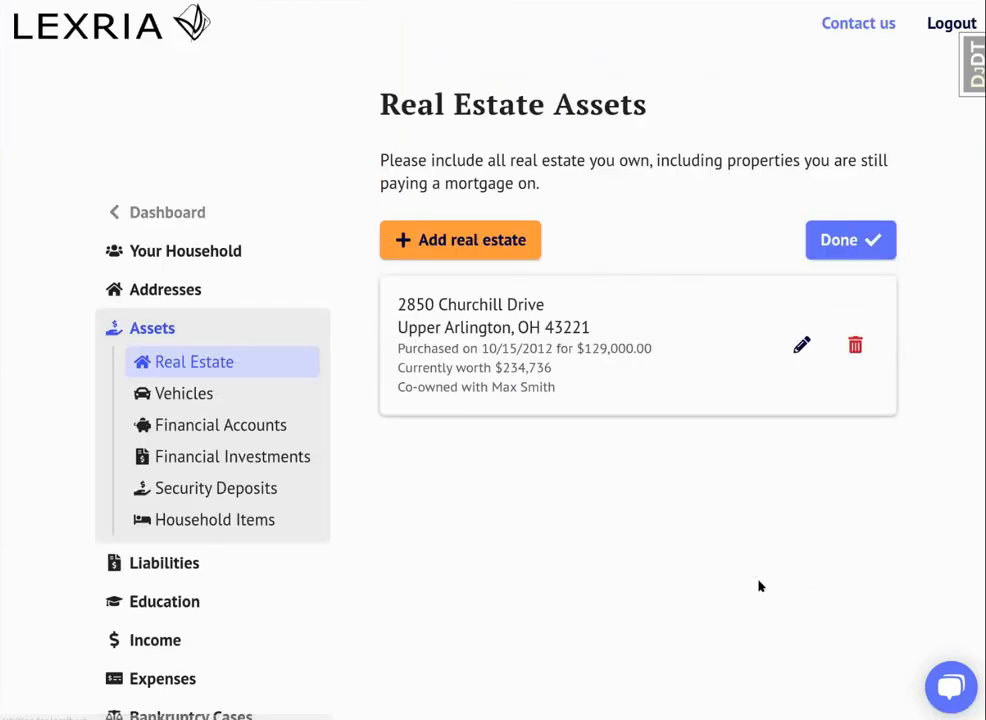
scroll(376, 484, "down", 1)
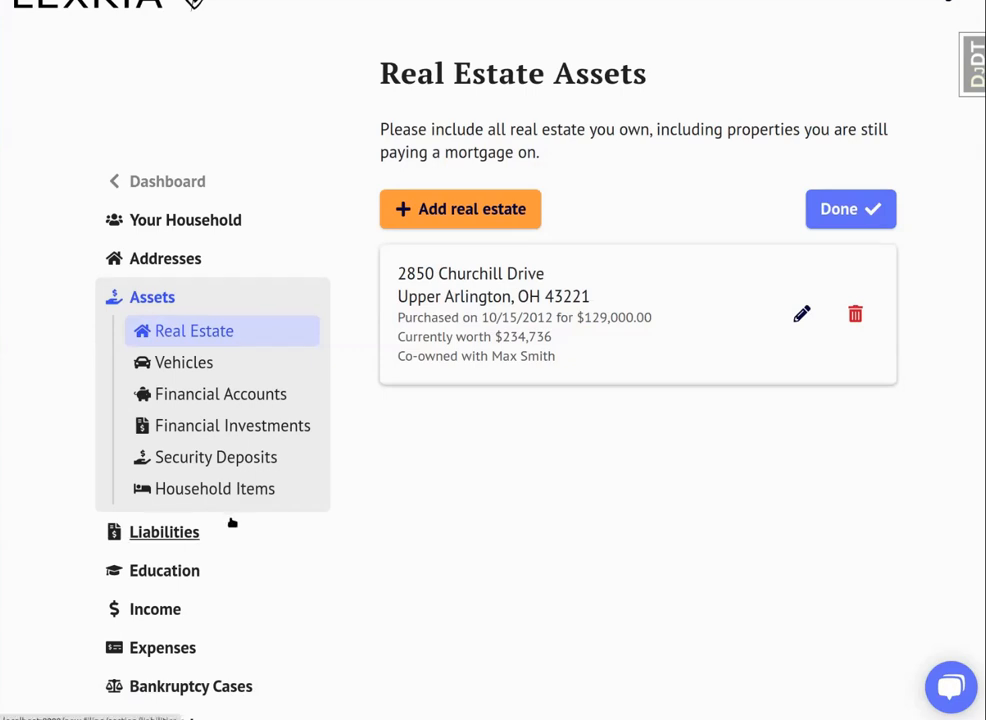
left_click(160, 610)
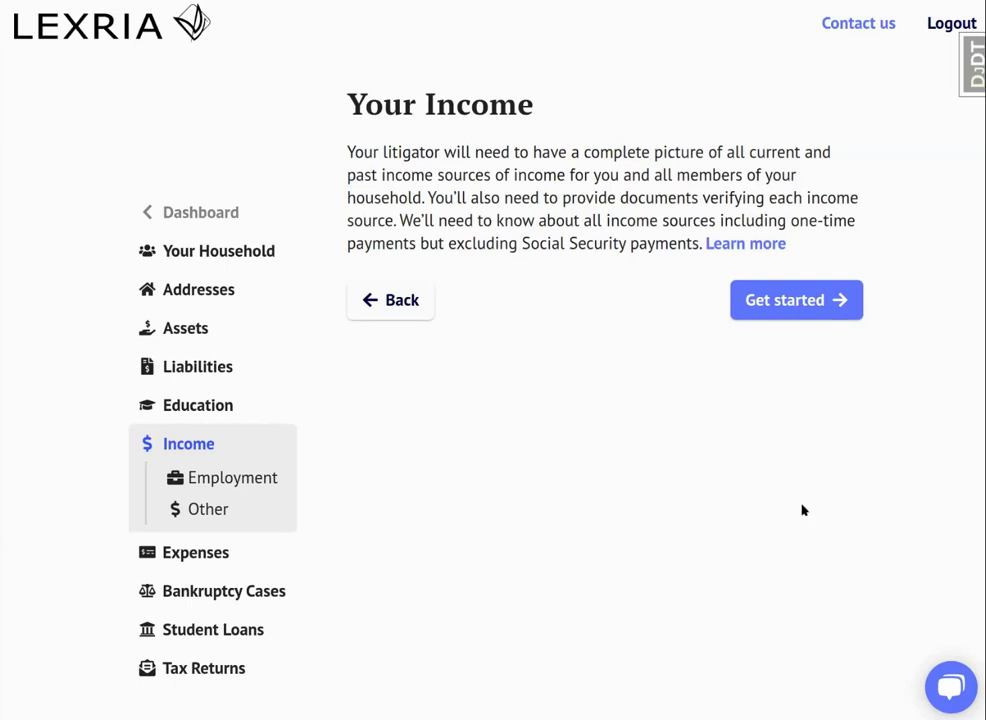
left_click(803, 312)
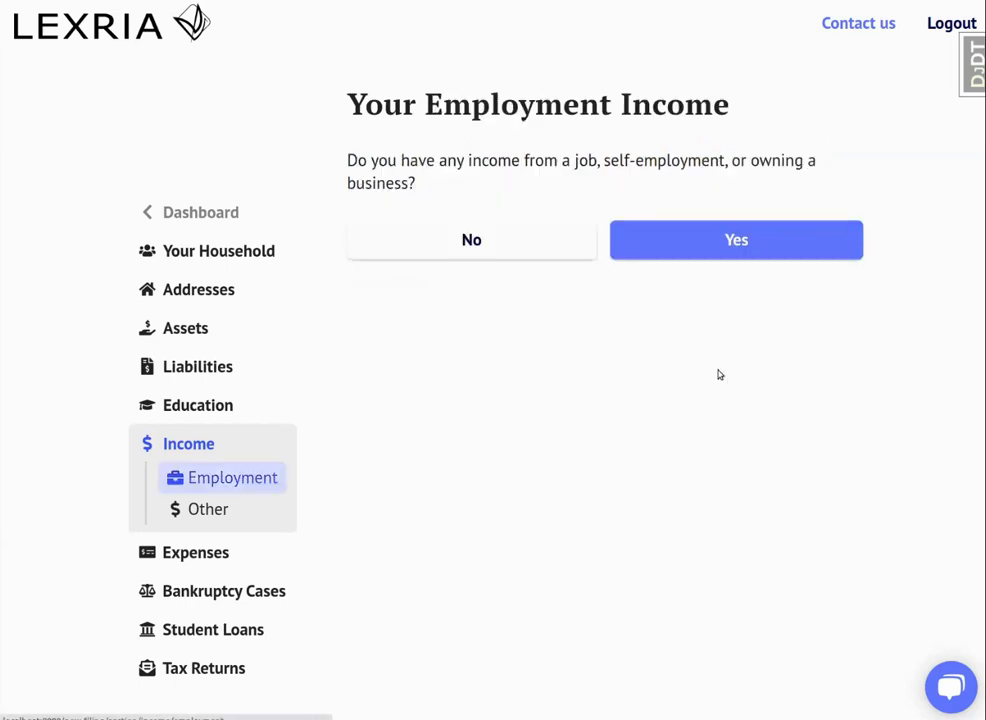
left_click(706, 249)
Enter Amazon as the company, picked from the suggestions, with the job title Warehouse Associate, and submit the job overview.
type("Amazon")
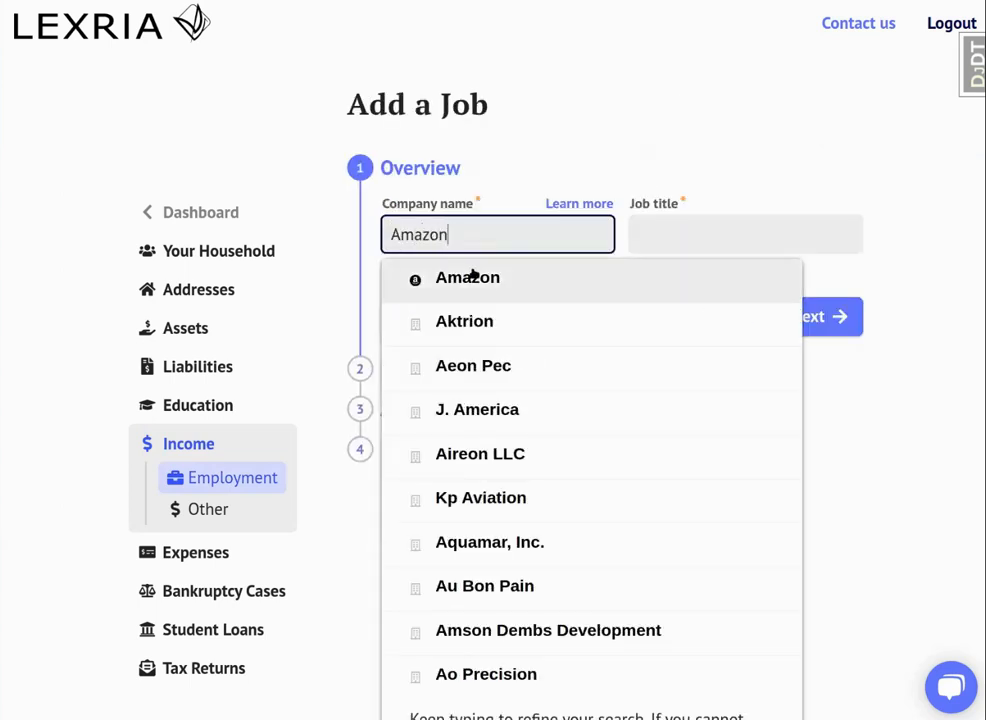
left_click(473, 277)
left_click(720, 226)
type("Warehou")
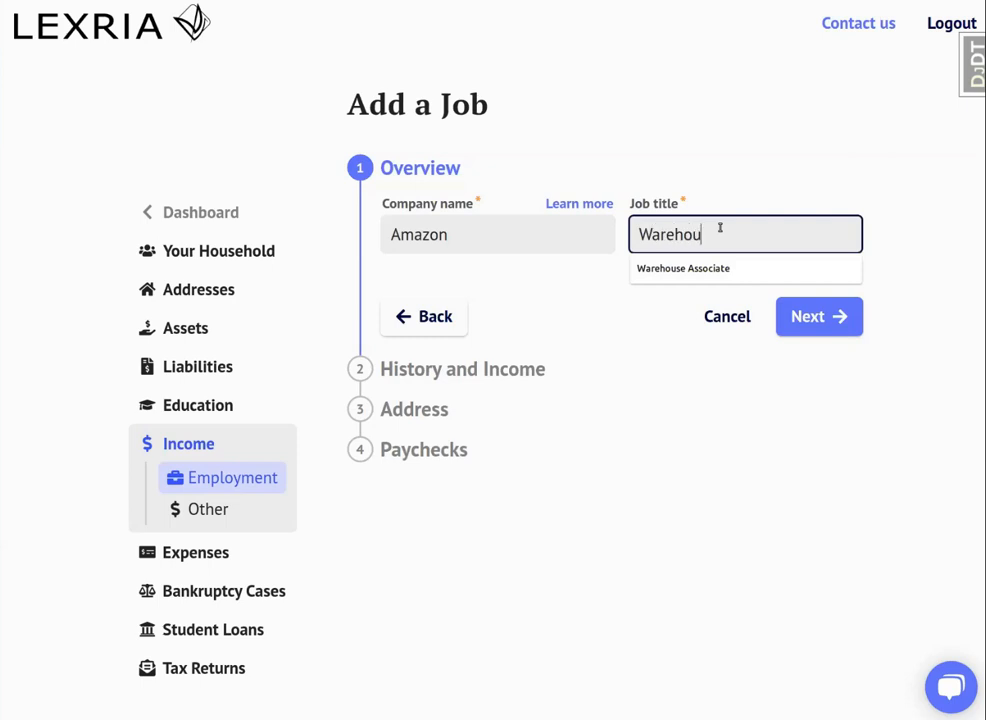
type("se Associate")
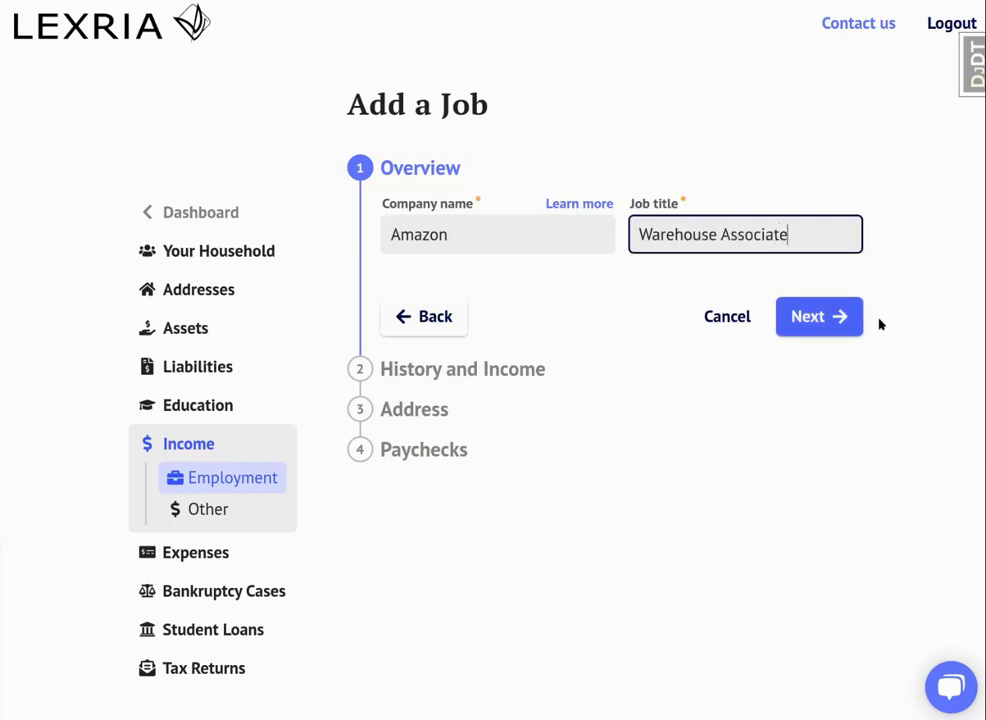
left_click(812, 317)
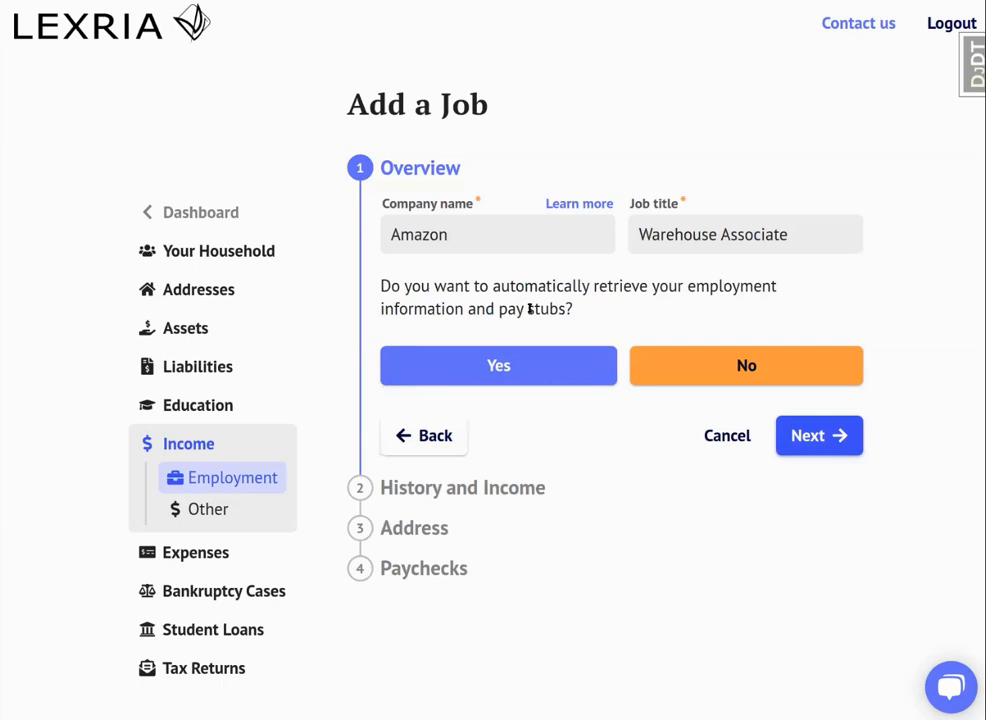
Choose automatic retrieval of employment information and connect the Amazon payroll account through Pinwheel by entering its login and account password.
left_click(491, 363)
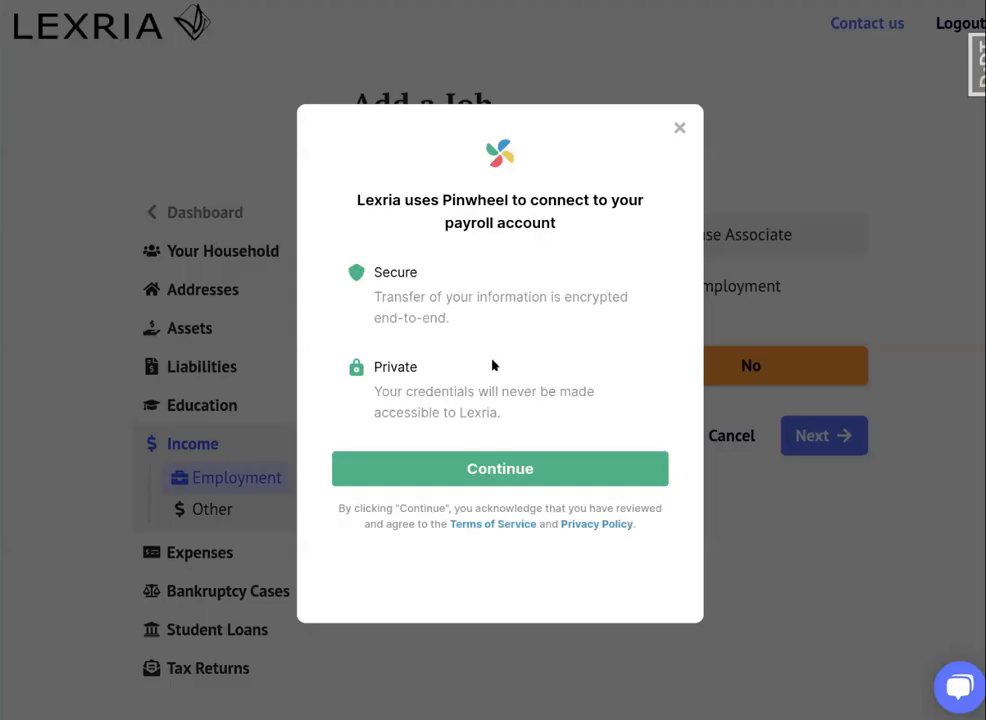
left_click(470, 469)
left_click(438, 291)
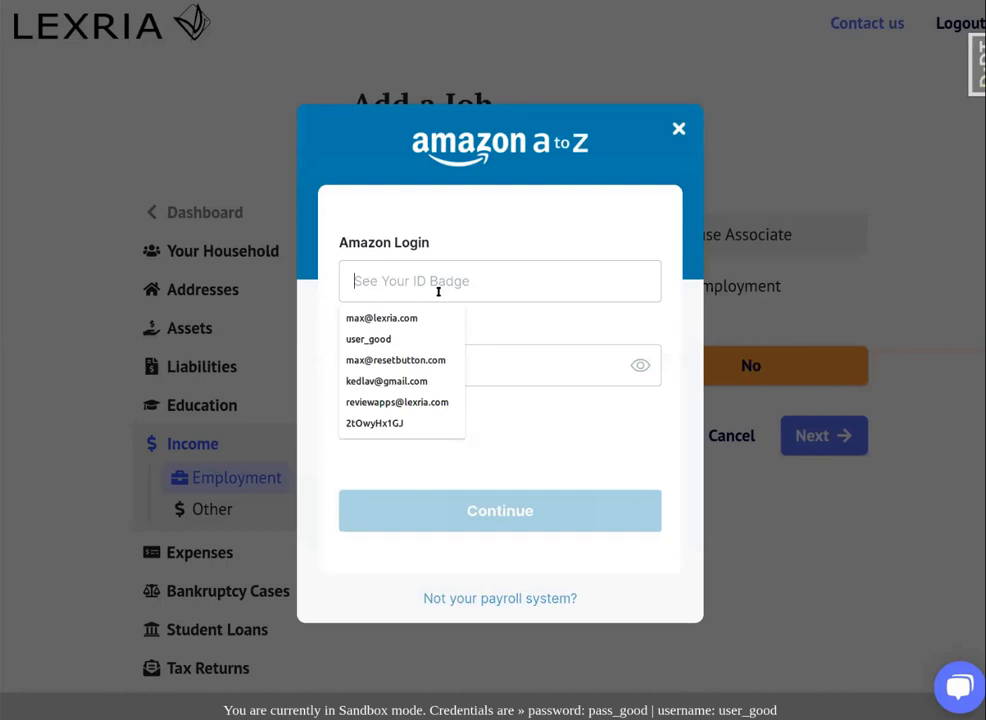
type("user_good")
key("Tab")
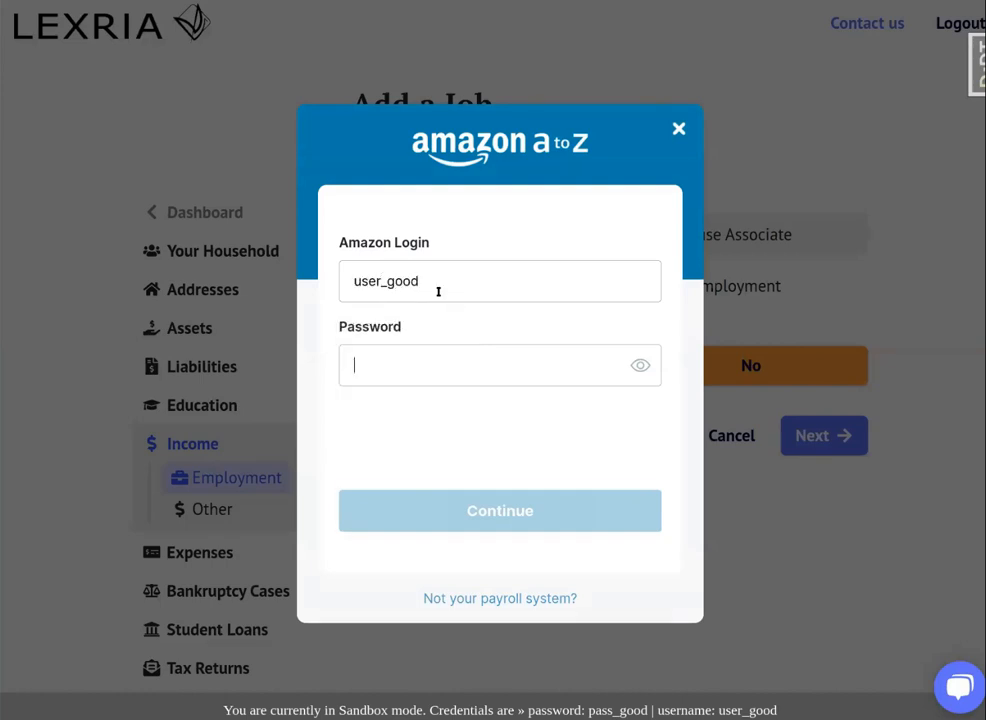
type("pass_good")
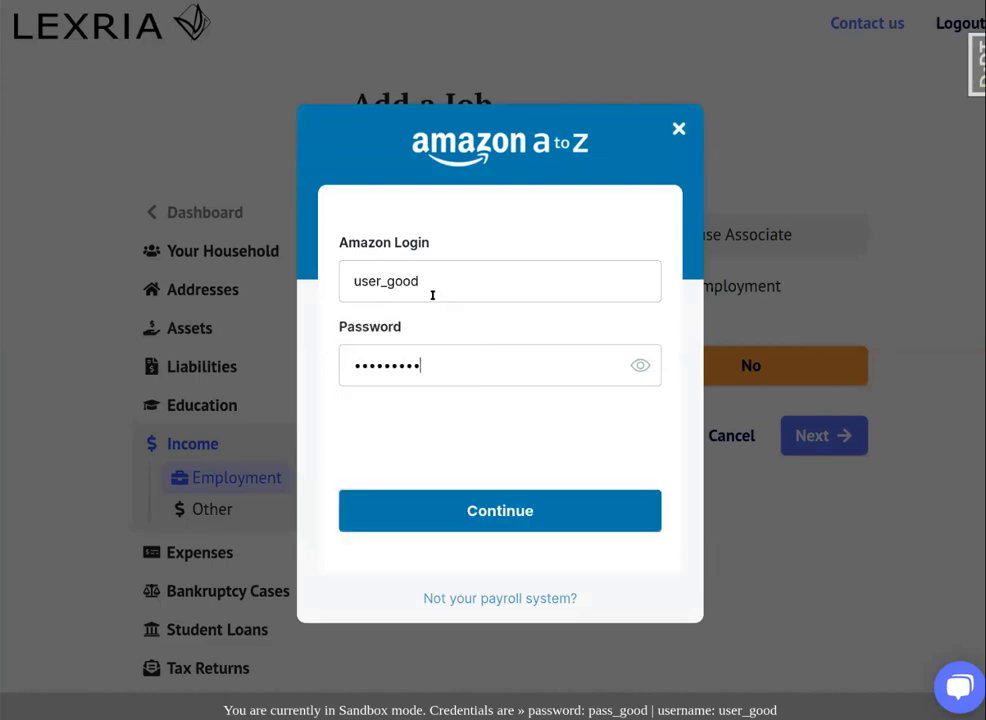
left_click(392, 522)
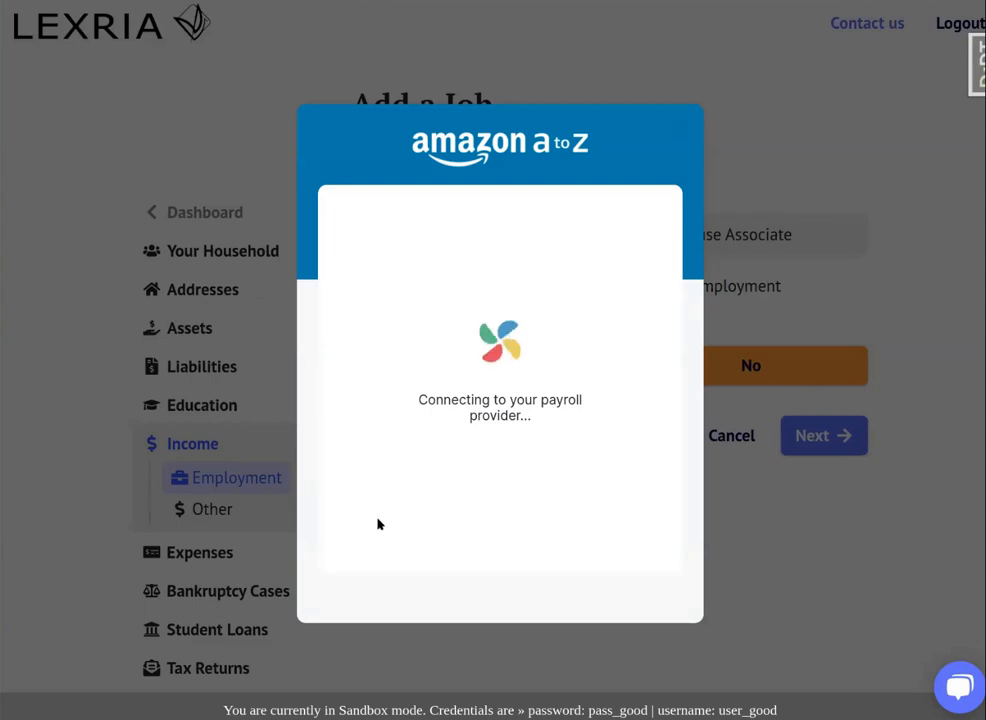
left_click(416, 510)
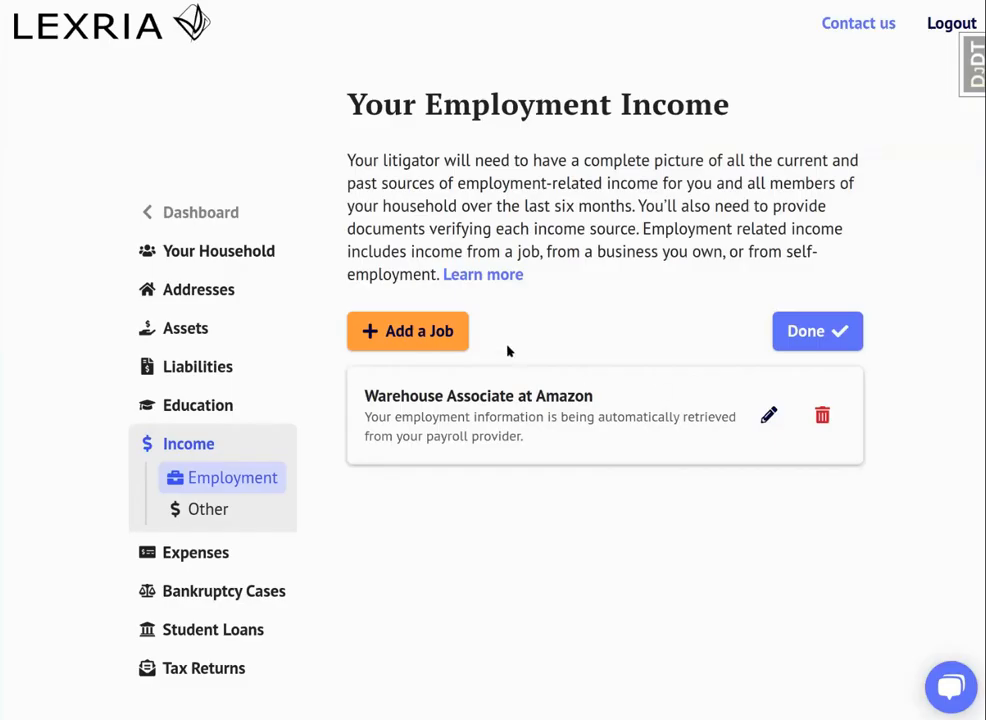
Start another job entry and search the company names for "Plumbing".
left_click(452, 337)
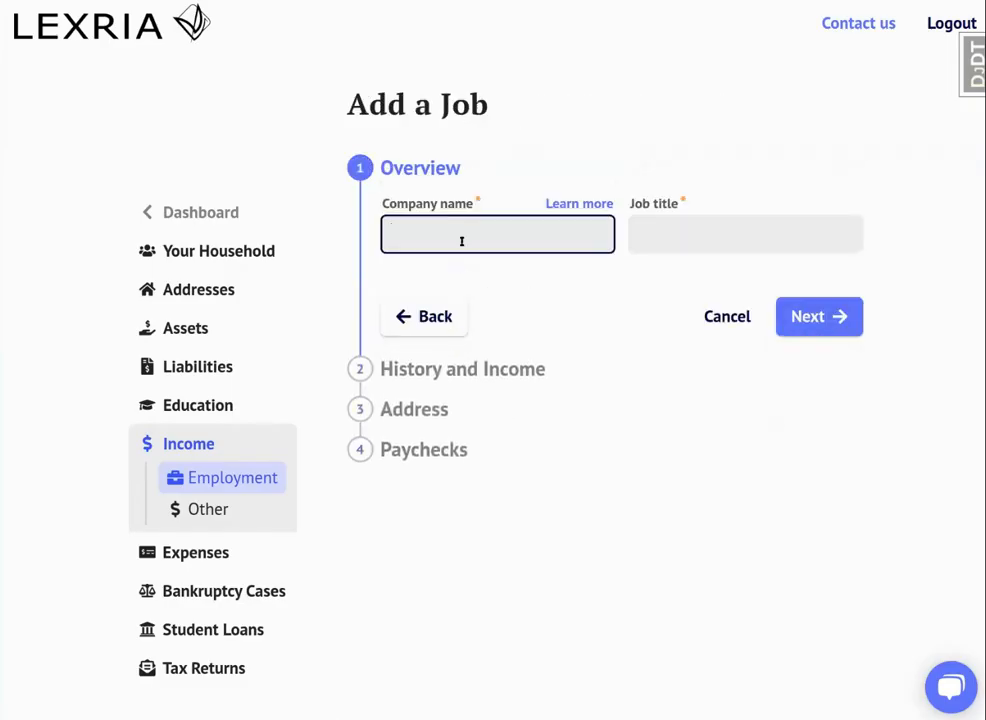
type("Plu")
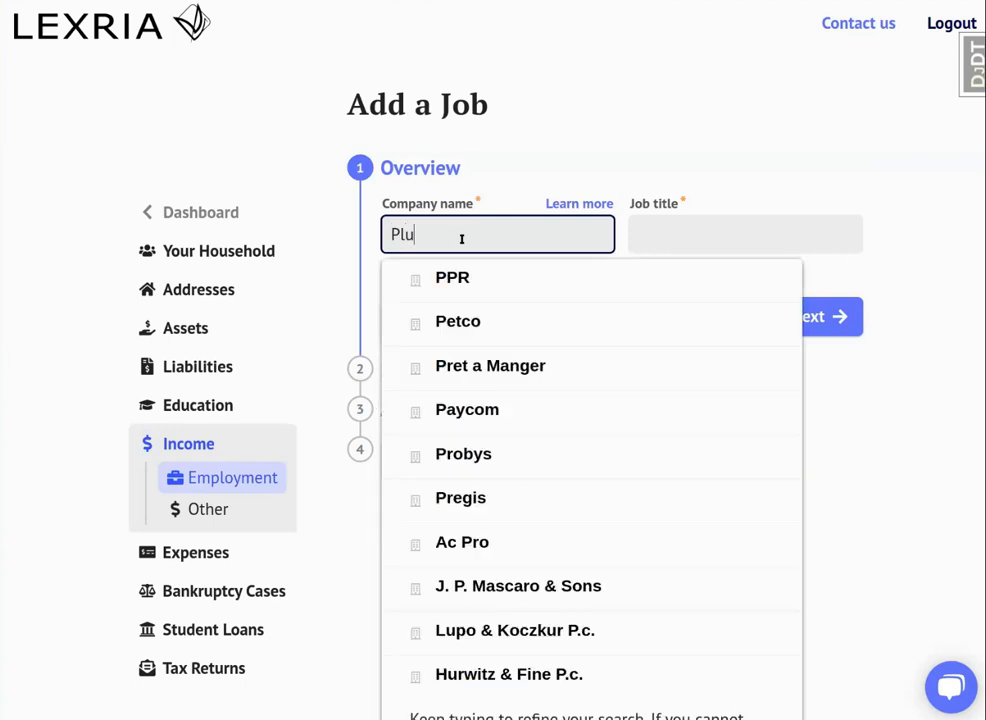
type("mbing")
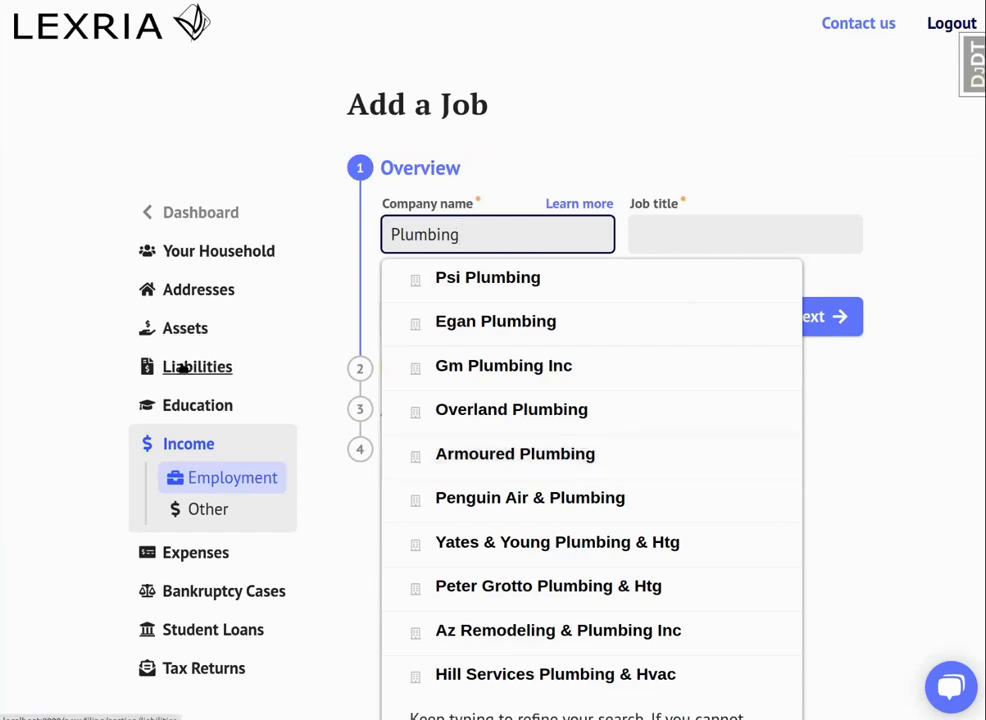
Declare in the Assets section that the household has financial accounts, start importing them, and choose Citibank as the institution.
left_click(188, 328)
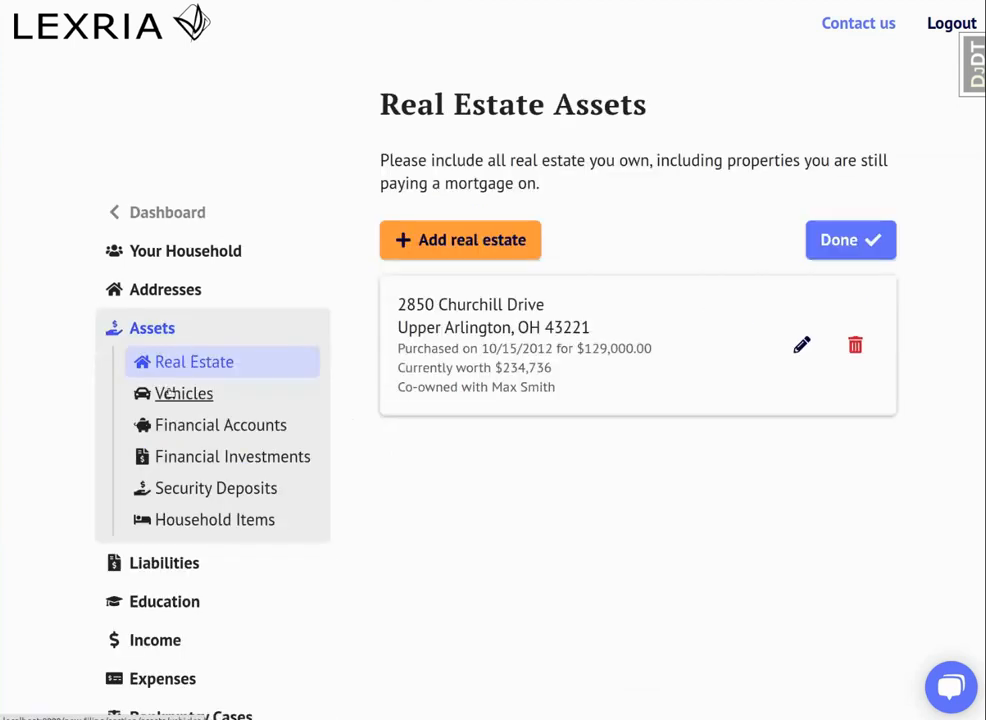
left_click(183, 424)
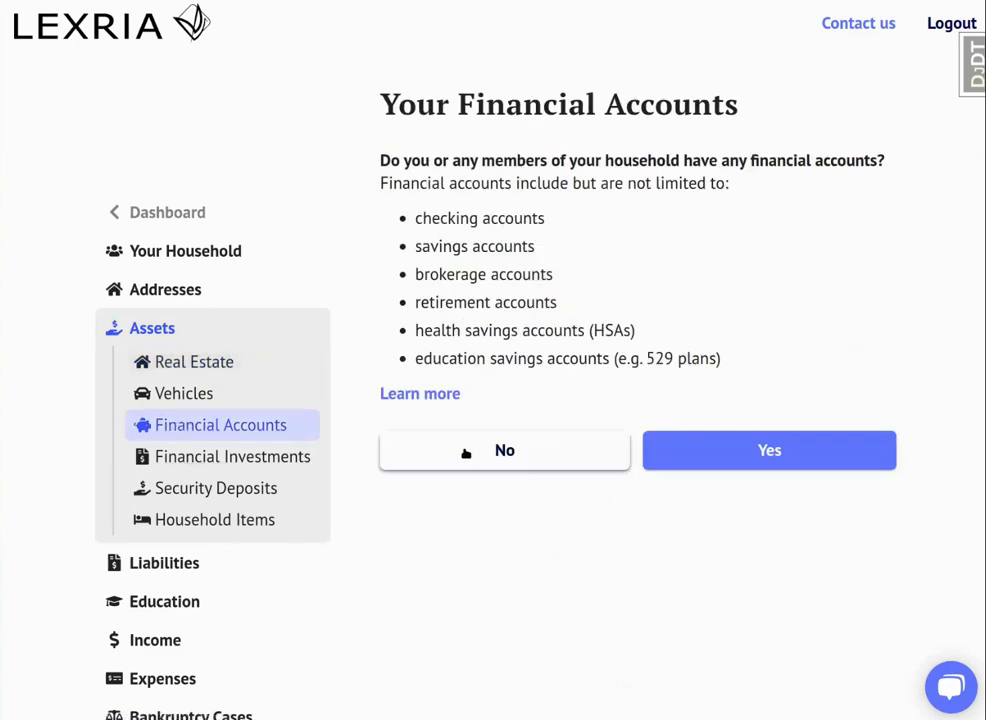
left_click(752, 449)
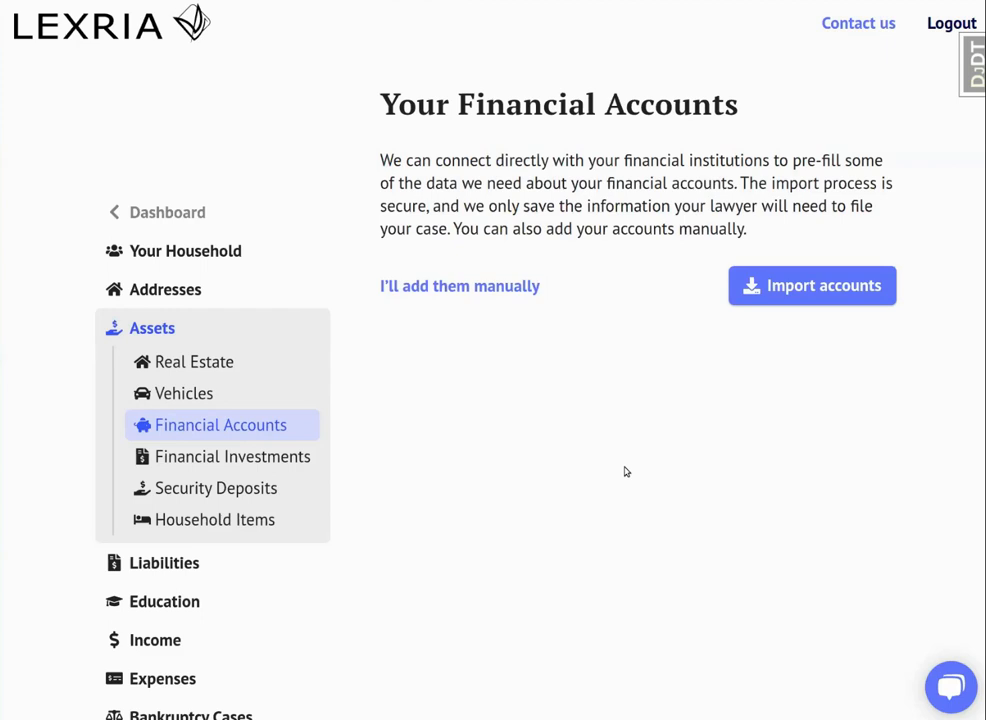
left_click(783, 297)
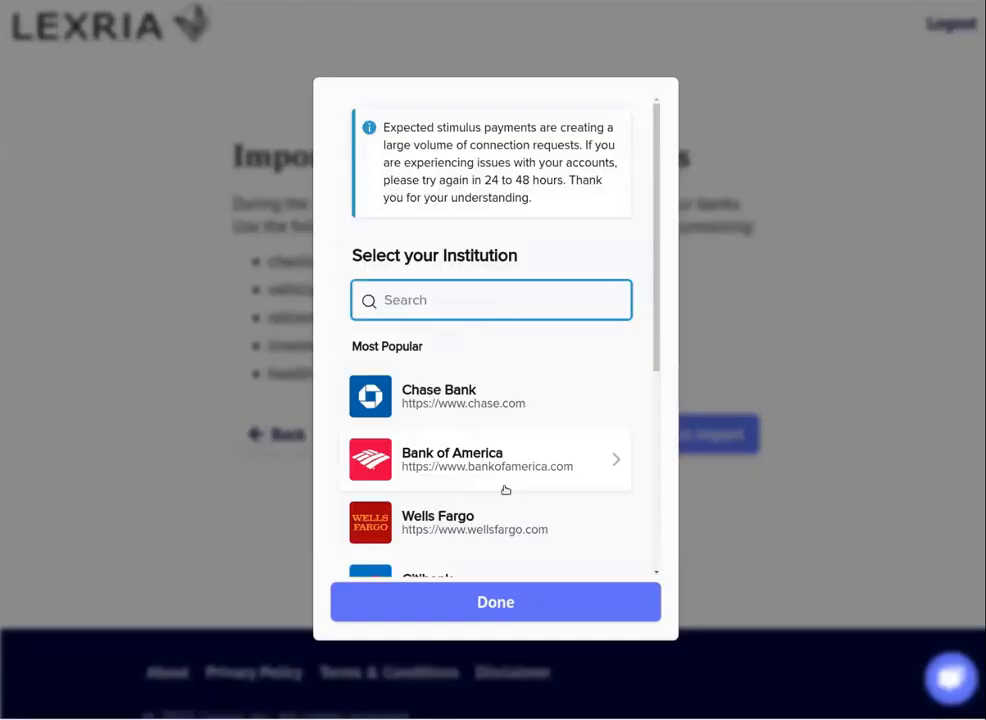
scroll(471, 442, "down", 1)
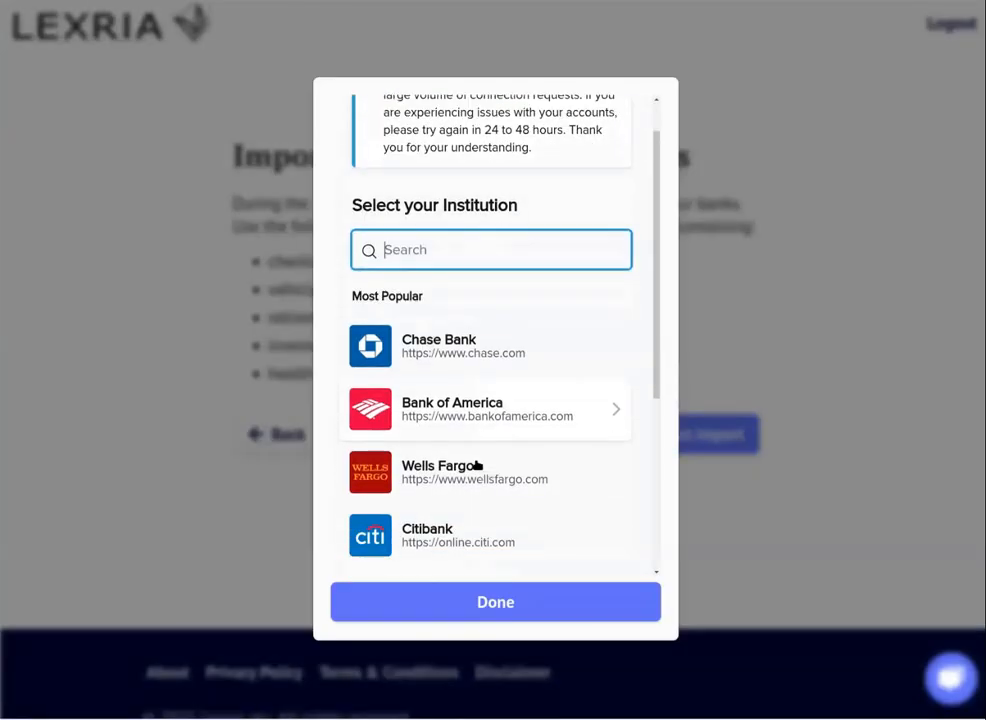
scroll(480, 465, "down", 1)
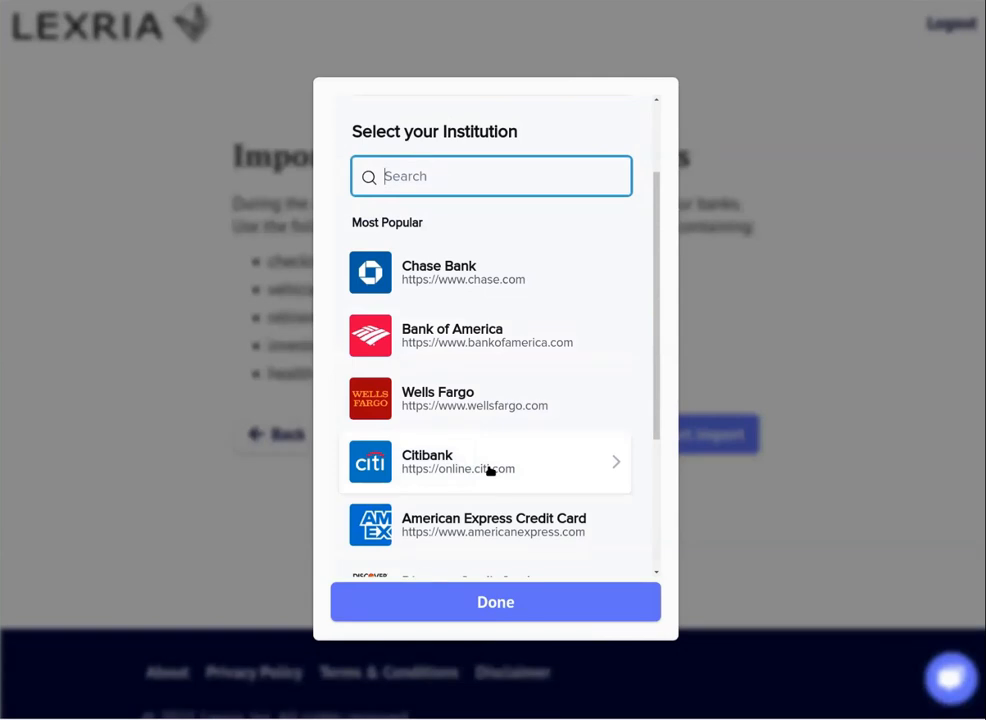
left_click(490, 470)
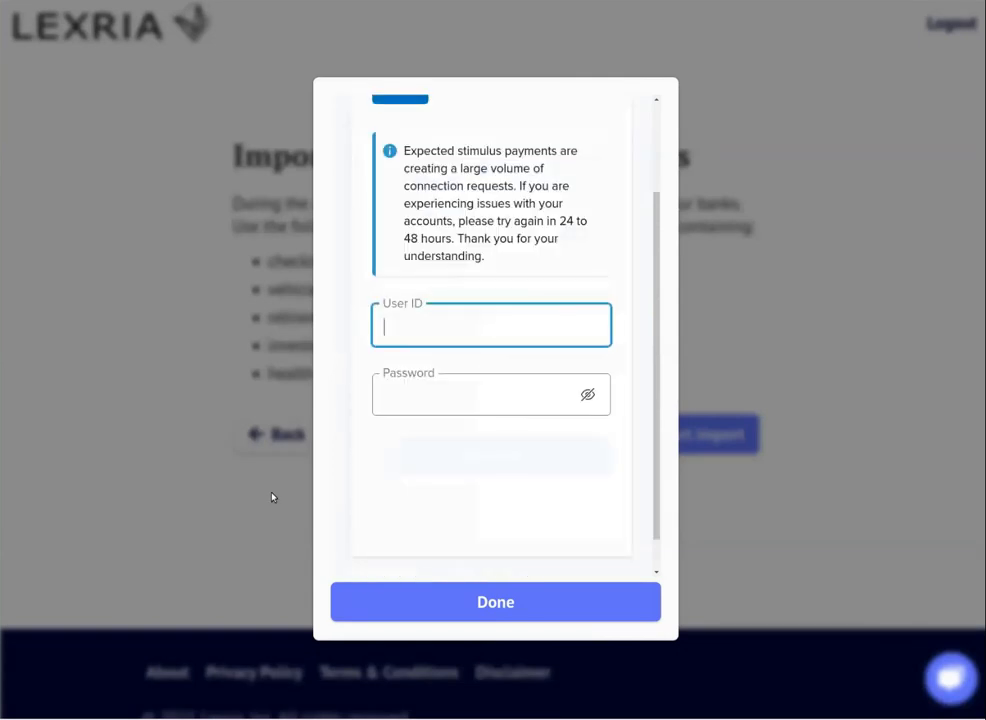